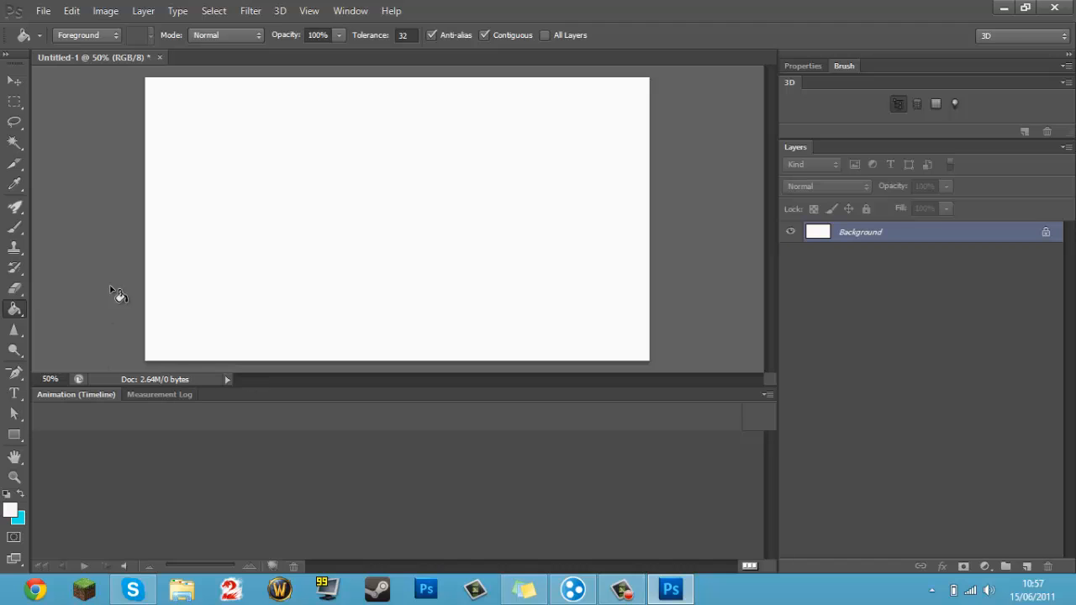
Convert the locked Background into a regular layer named Layer 0
{"action": "double_click", "coordinate": [964, 233]}
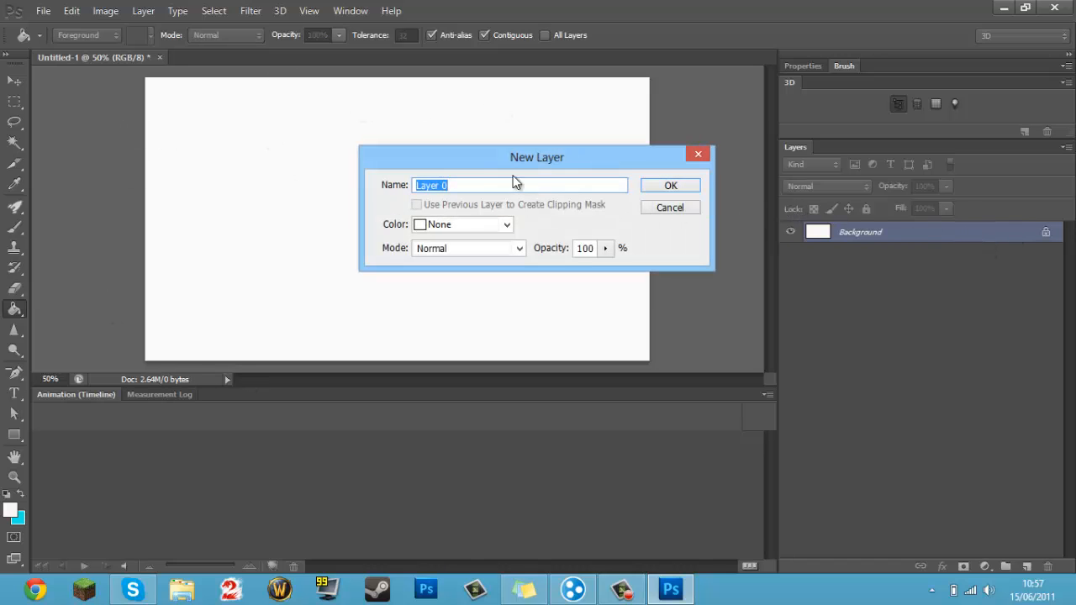
{"action": "left_click", "coordinate": [692, 190]}
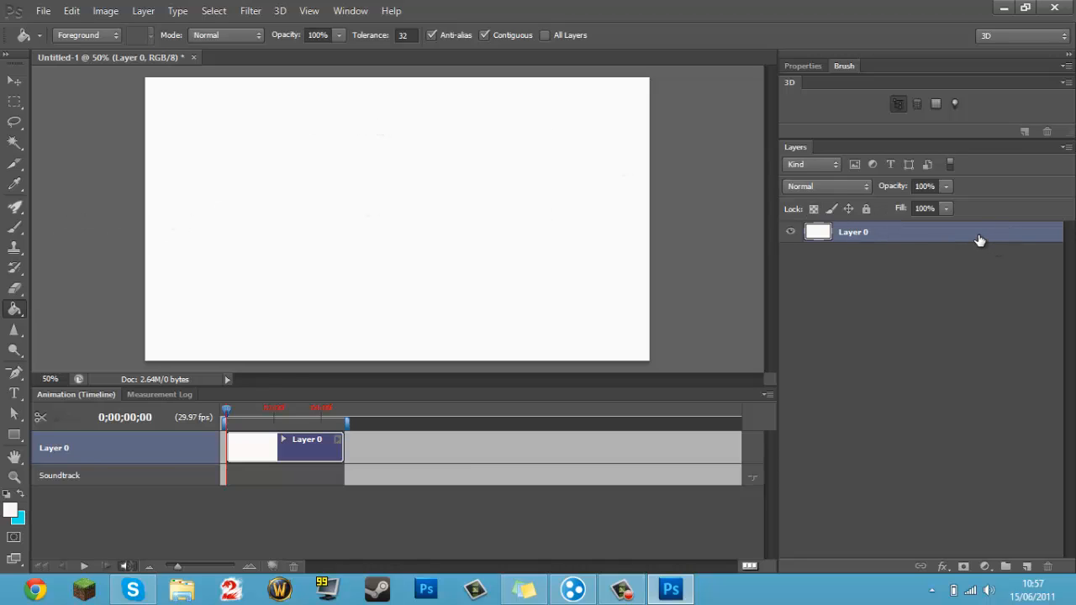
Open the layer style settings for Layer 0 and enable a Gradient Overlay
{"action": "key", "text": "h"}
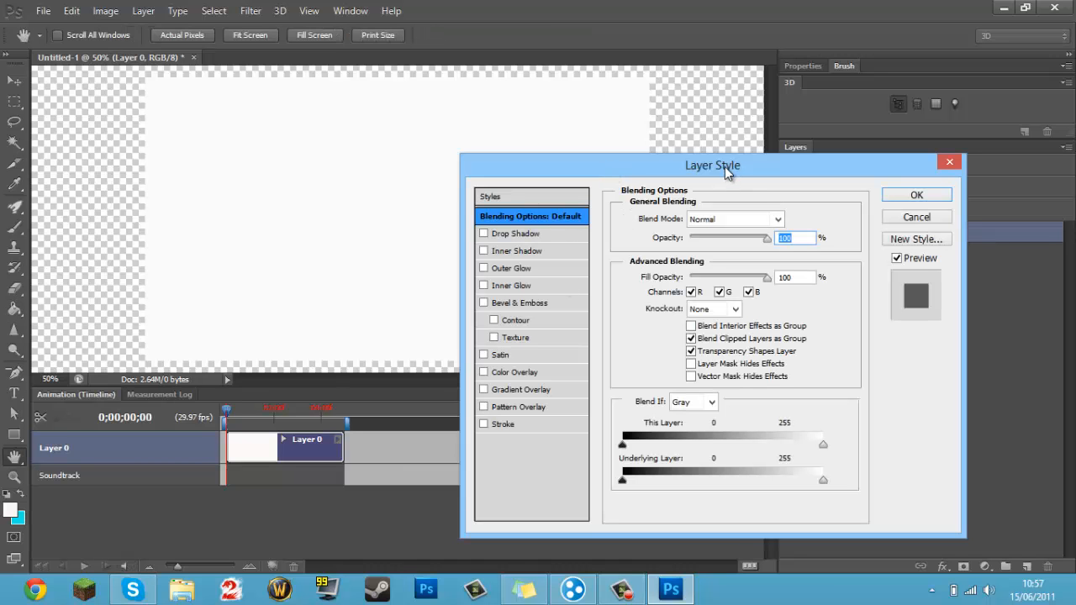
{"action": "left_click_drag", "start_coordinate": [725, 166], "coordinate": [807, 153]}
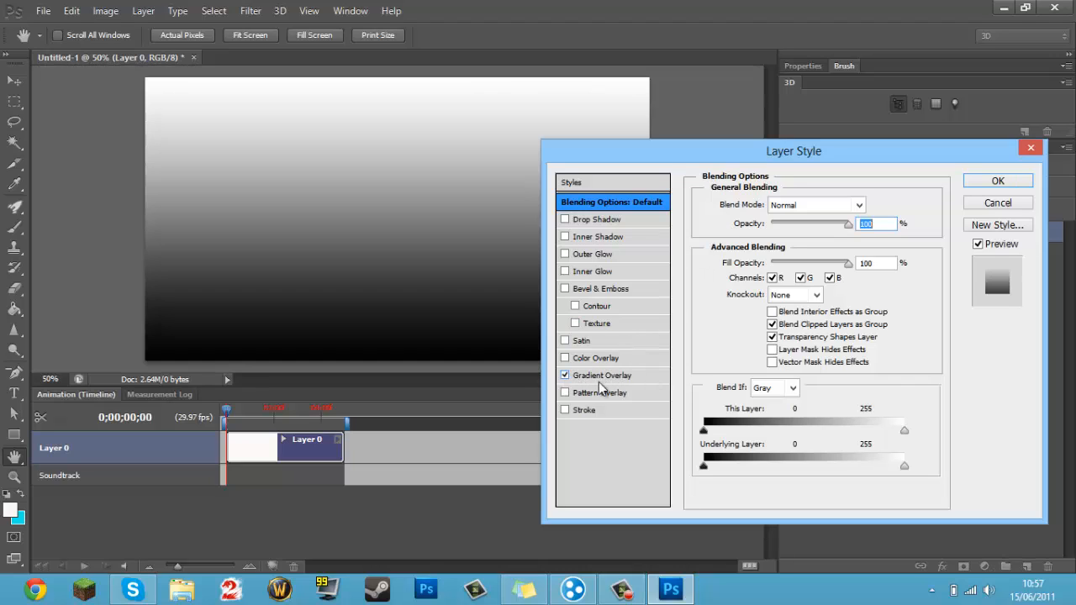
{"action": "left_click", "coordinate": [621, 379]}
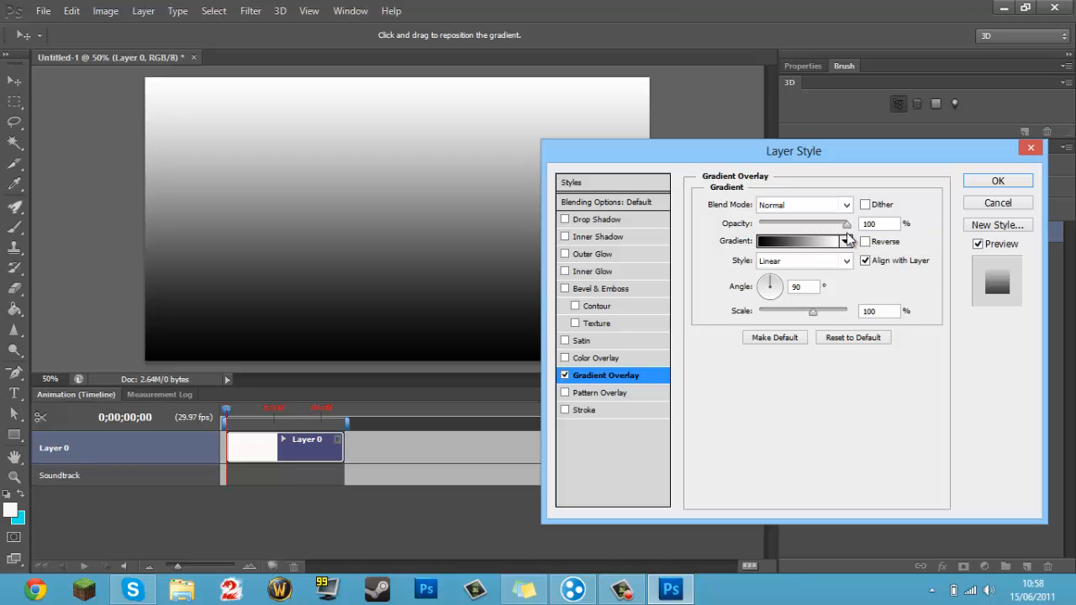
Try Gradient Overlay opacities of 42%, 64%, 30% and 68%, and return the opacity to 100%
{"action": "left_click_drag", "start_coordinate": [847, 227], "coordinate": [796, 227]}
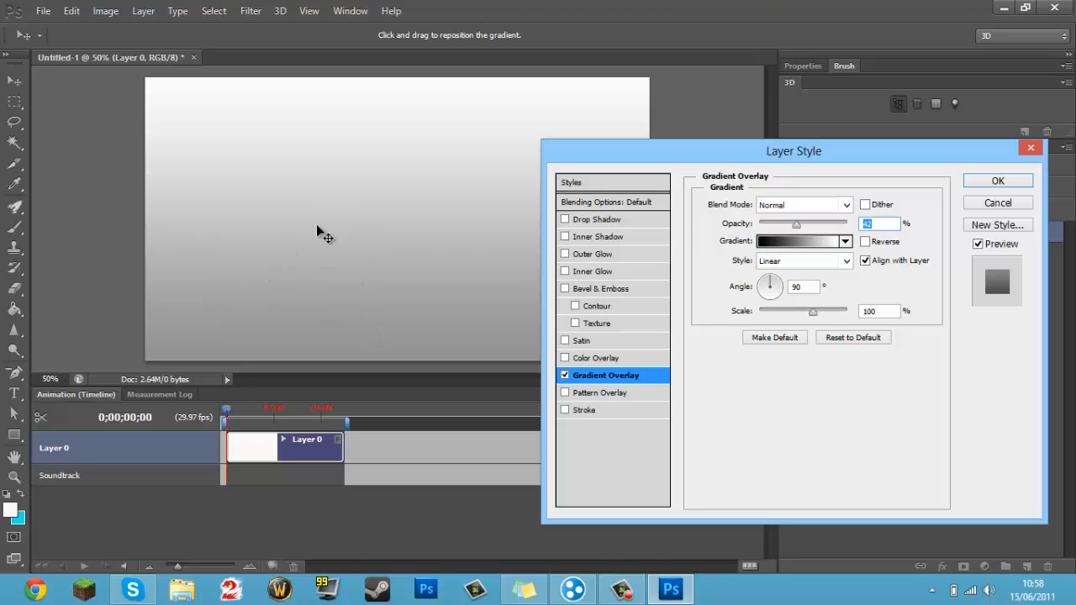
{"action": "left_click", "coordinate": [816, 224]}
{"action": "left_click", "coordinate": [846, 242]}
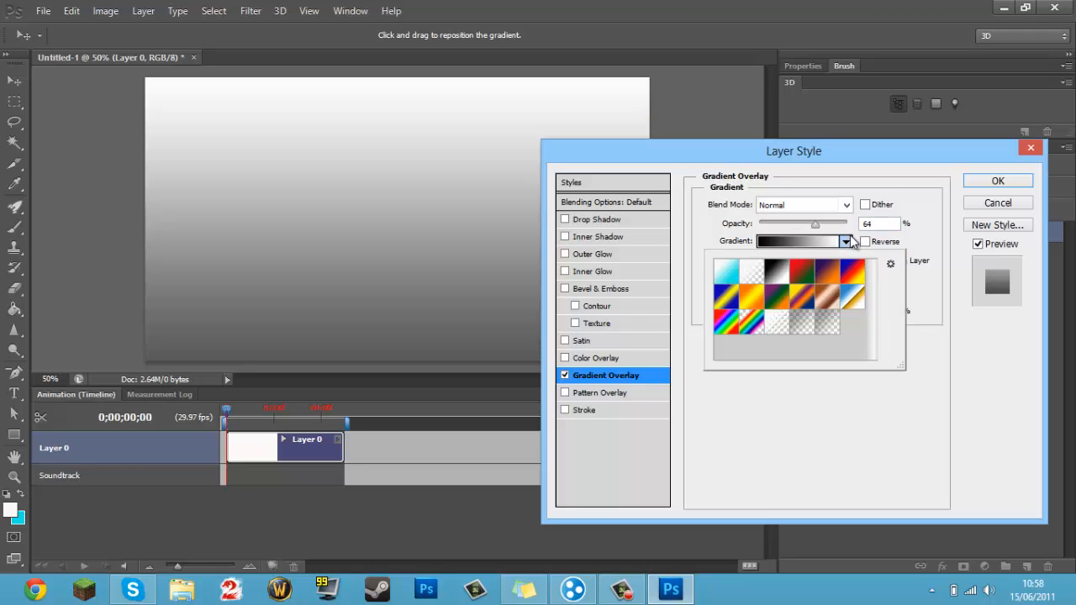
{"action": "left_click", "coordinate": [845, 241]}
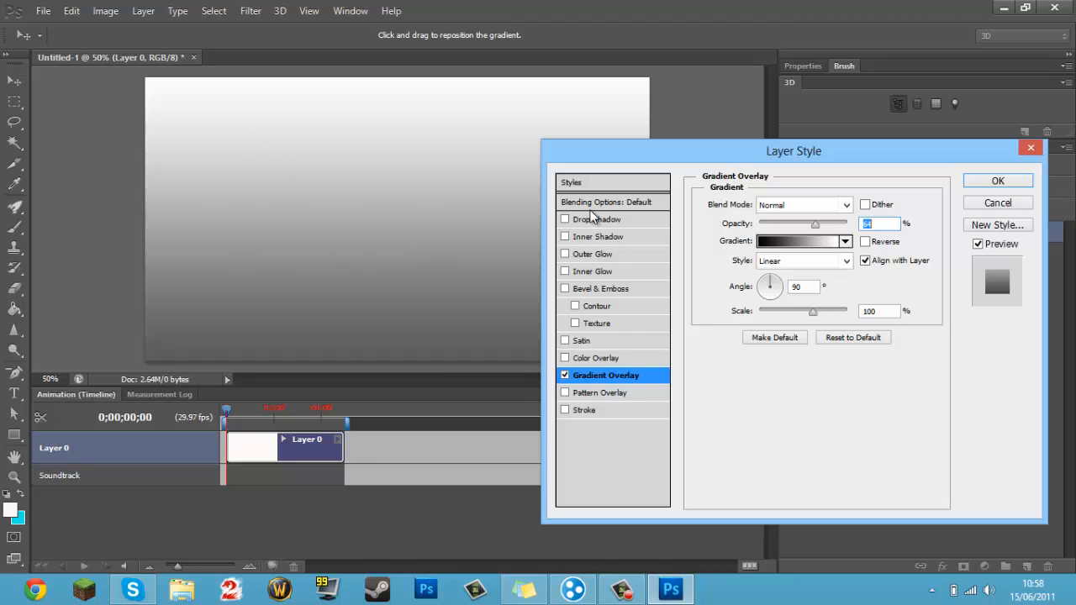
{"action": "left_click", "coordinate": [787, 226]}
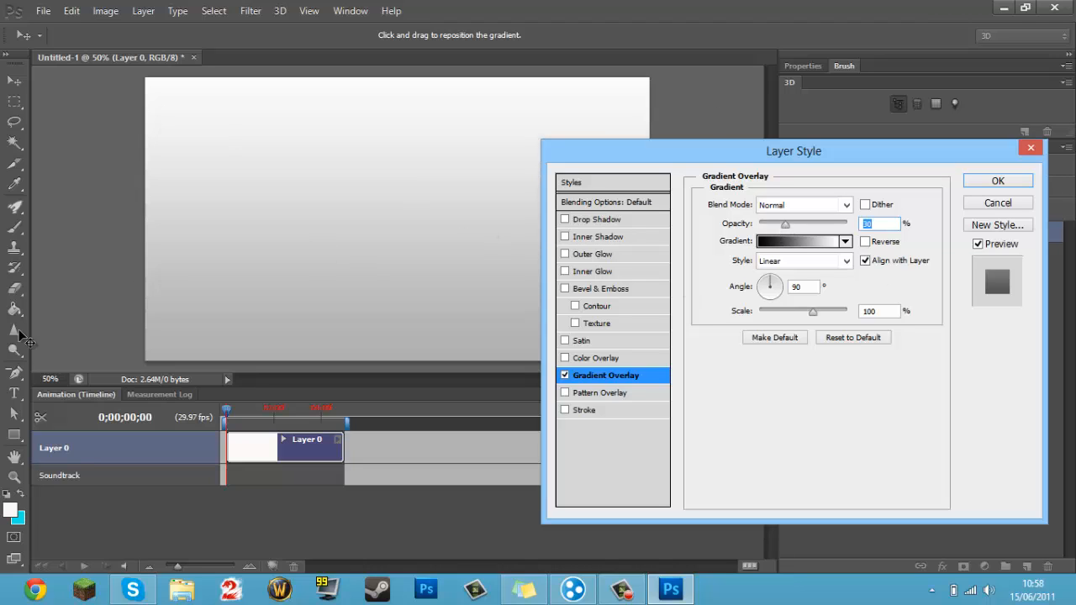
{"action": "left_click", "coordinate": [819, 224]}
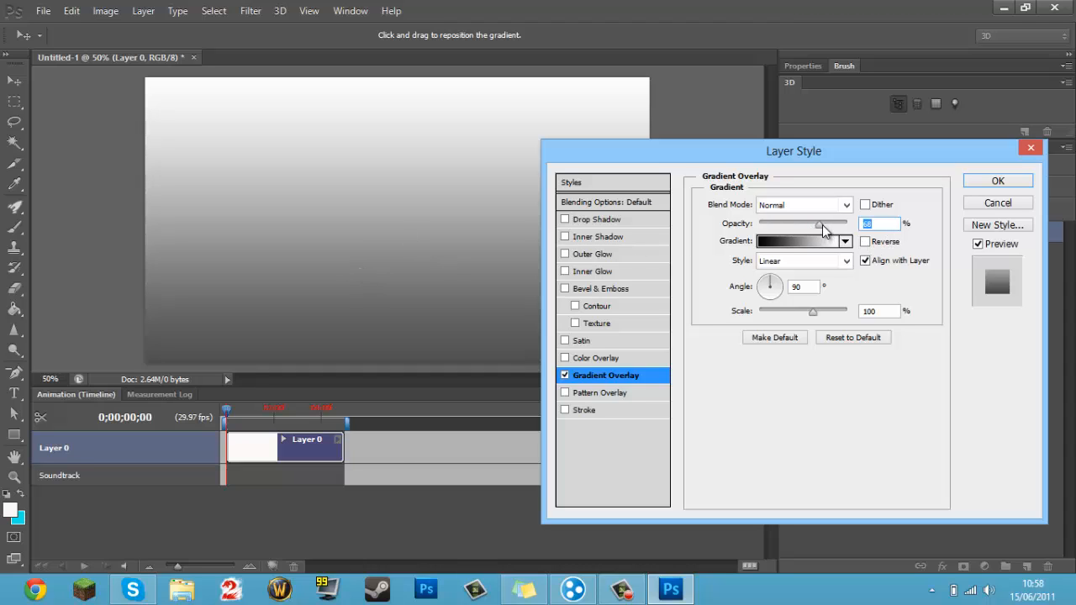
{"action": "left_click_drag", "start_coordinate": [824, 229], "coordinate": [893, 225]}
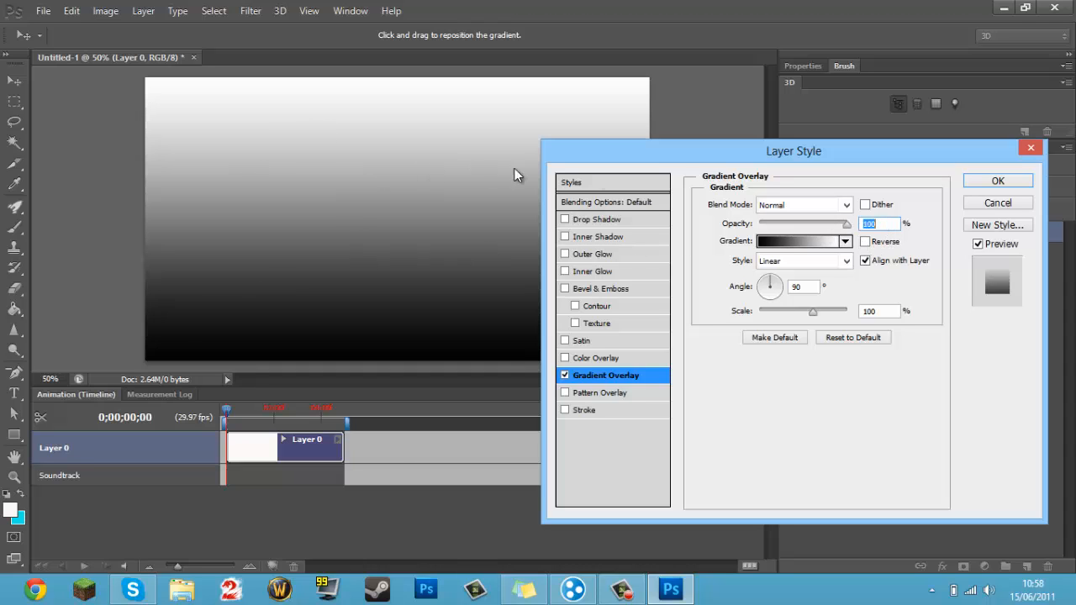
Preview several multicolour gradient presets on the overlay, including blue-gold, orange-yellow-orange and the transparent rainbow
{"action": "left_click", "coordinate": [846, 243]}
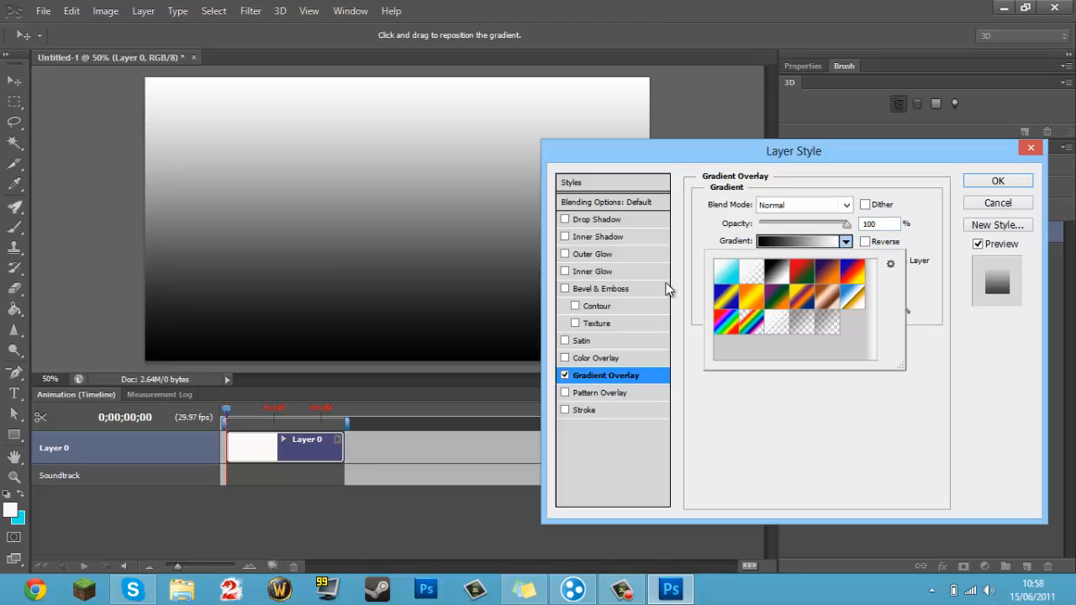
{"action": "left_click", "coordinate": [855, 299]}
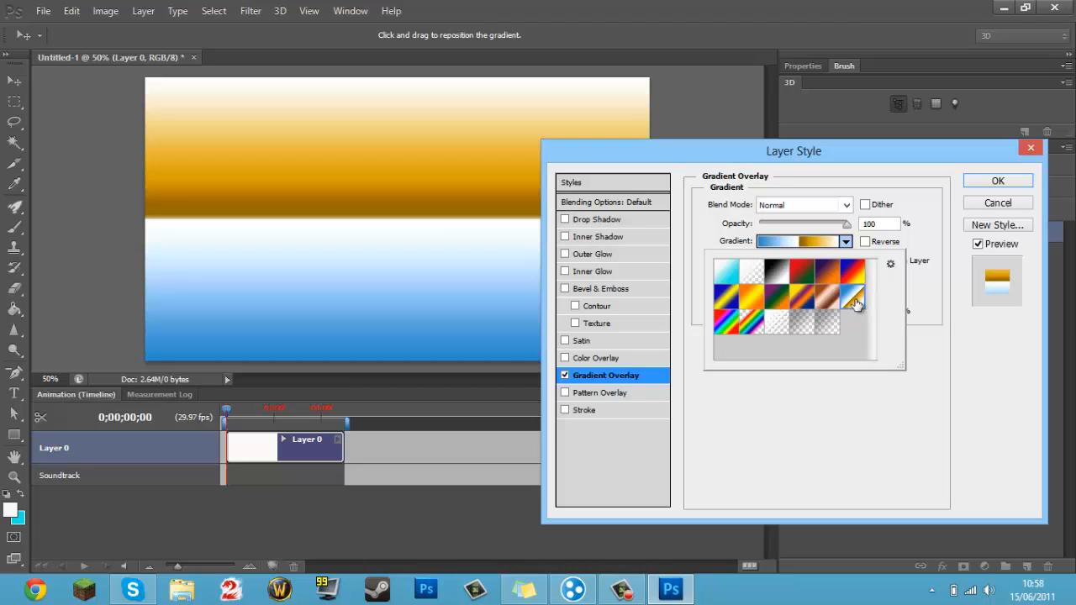
{"action": "left_click", "coordinate": [805, 300]}
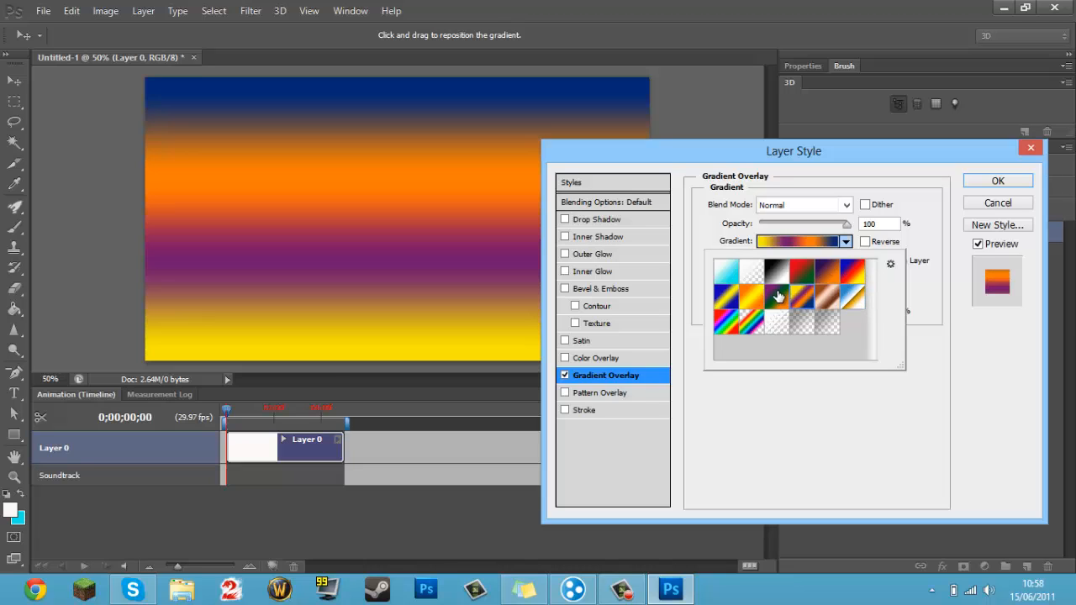
{"action": "left_click", "coordinate": [777, 296]}
{"action": "left_click", "coordinate": [759, 296]}
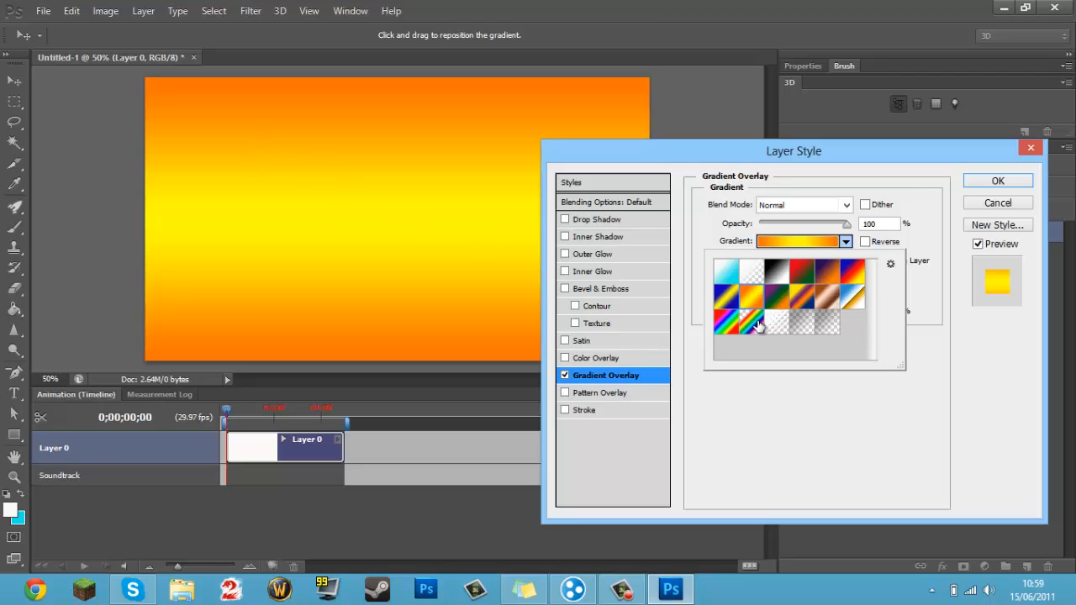
{"action": "left_click", "coordinate": [759, 328]}
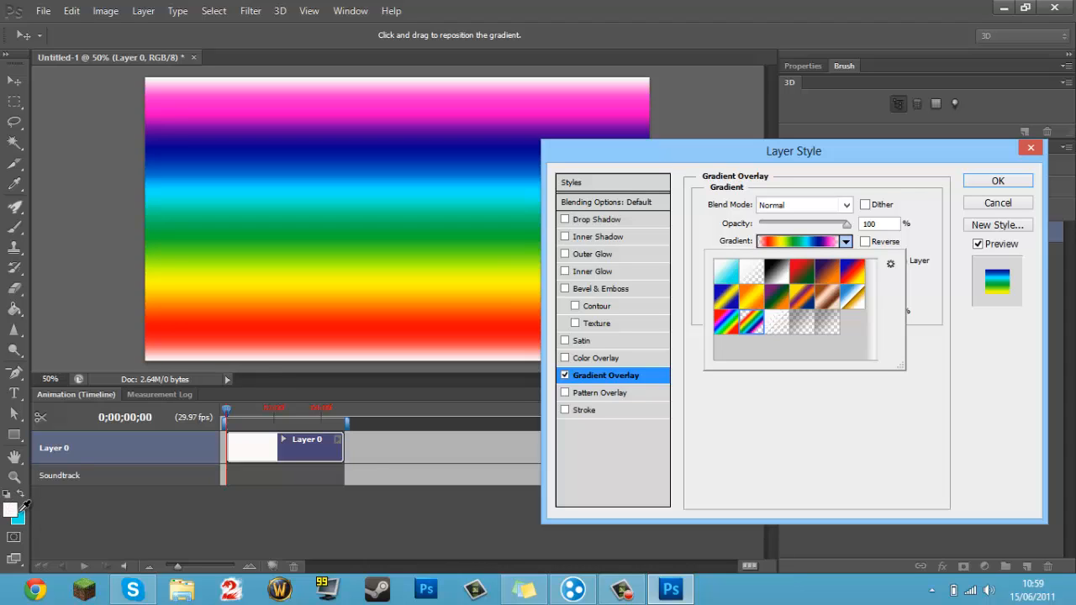
Try the foreground-to-background gradient preset in white and cyan, and cancel the layer style changes
{"action": "left_click", "coordinate": [733, 274]}
{"action": "left_click", "coordinate": [846, 241]}
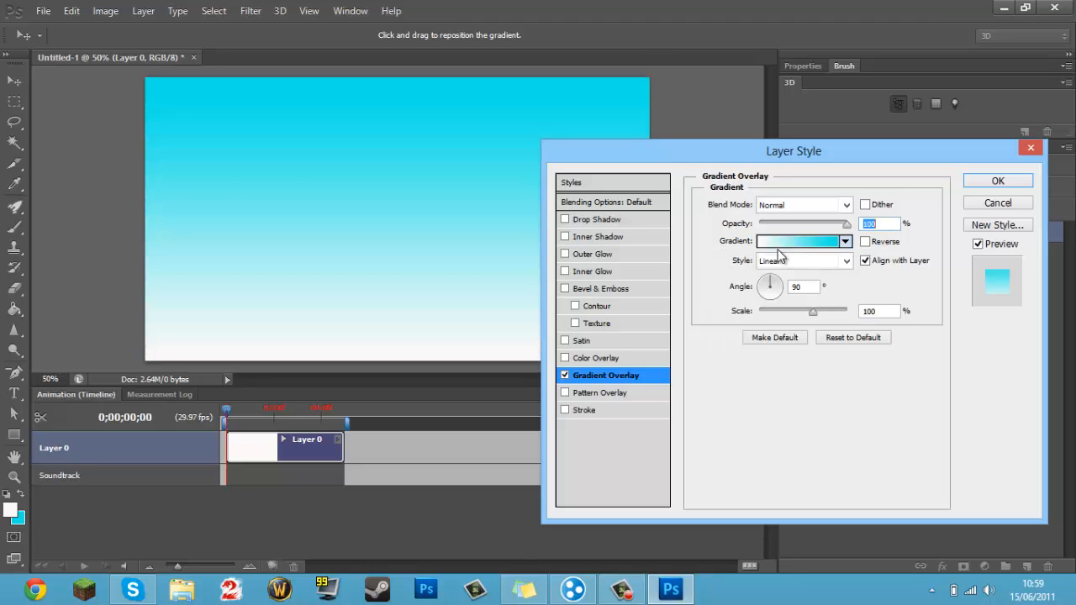
{"action": "left_click", "coordinate": [846, 241]}
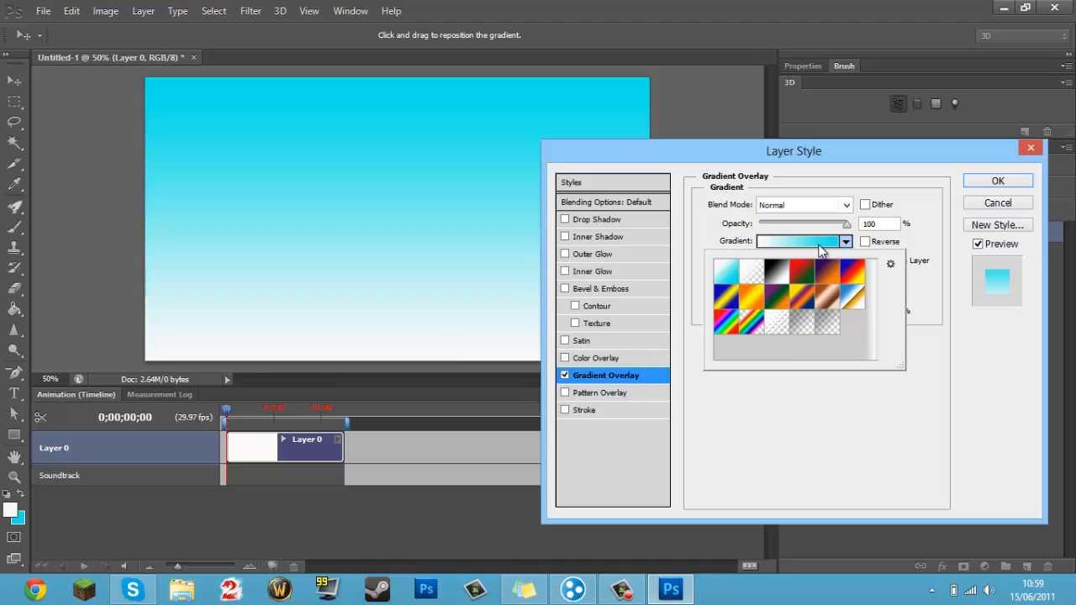
{"action": "left_click", "coordinate": [846, 241]}
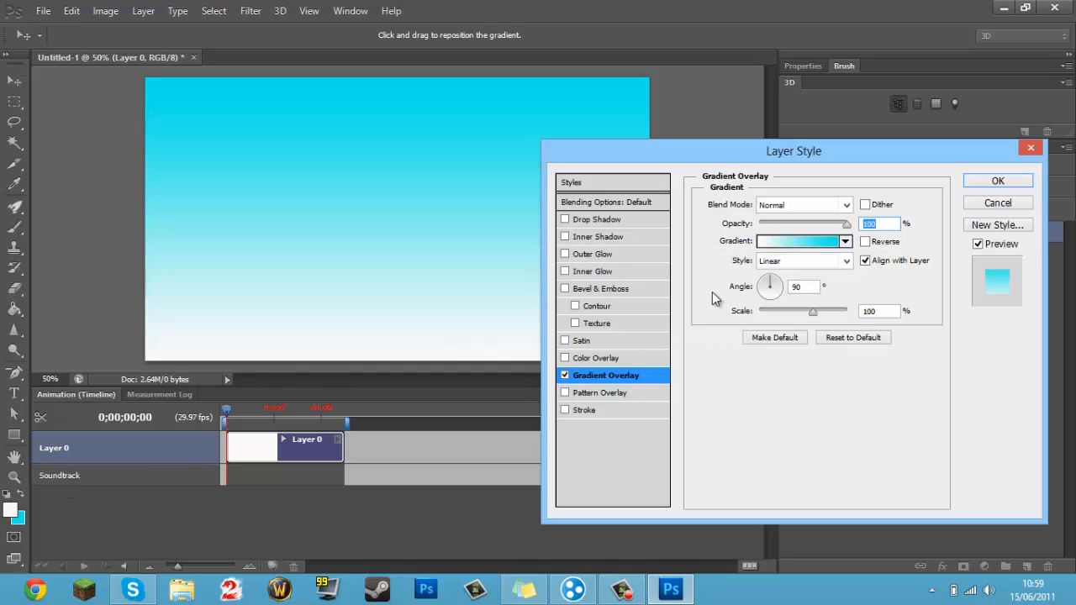
{"action": "left_click", "coordinate": [999, 209]}
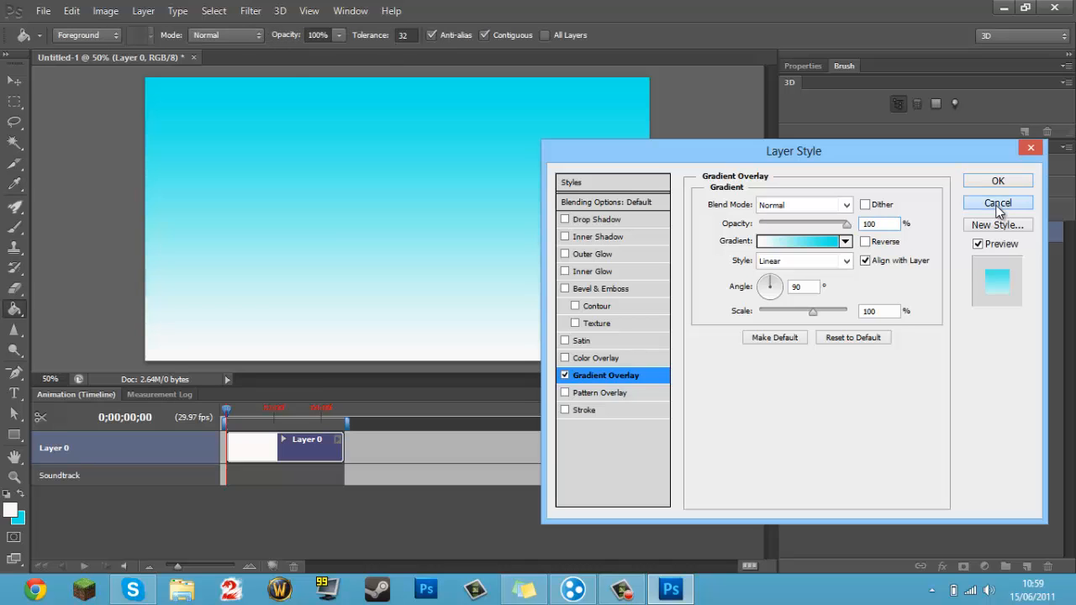
Set the foreground colour to a bright orange with a hue of 34°
{"action": "left_click", "coordinate": [11, 513]}
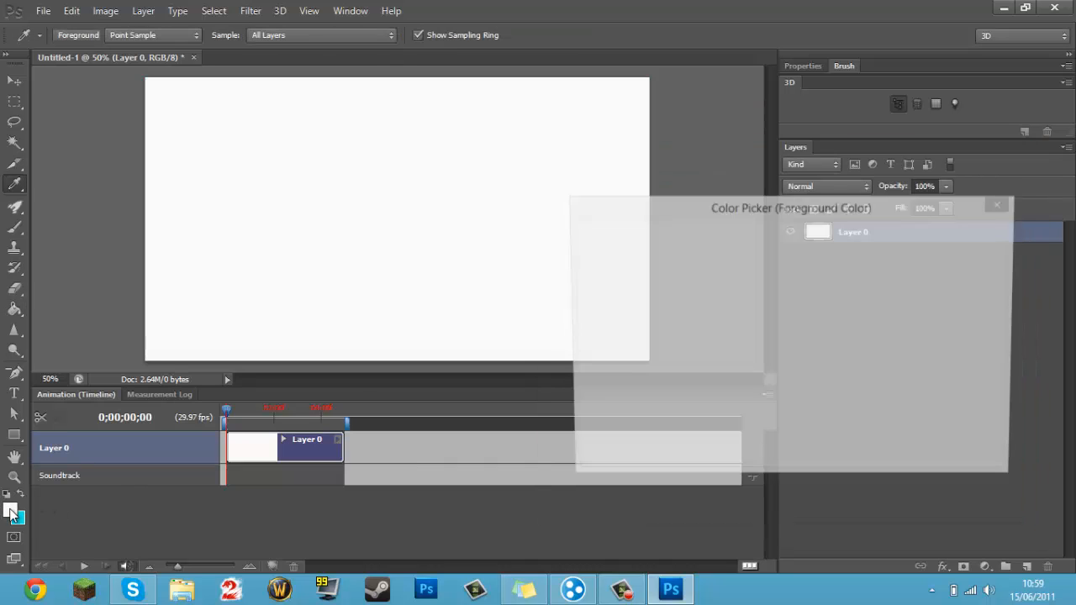
{"action": "left_click", "coordinate": [780, 252]}
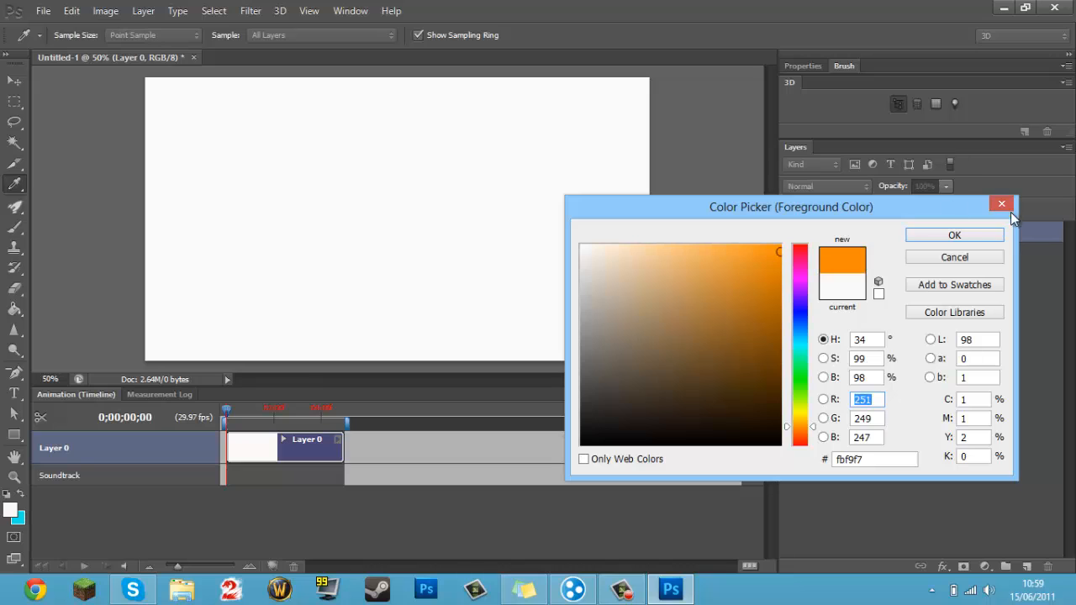
{"action": "left_click", "coordinate": [981, 235]}
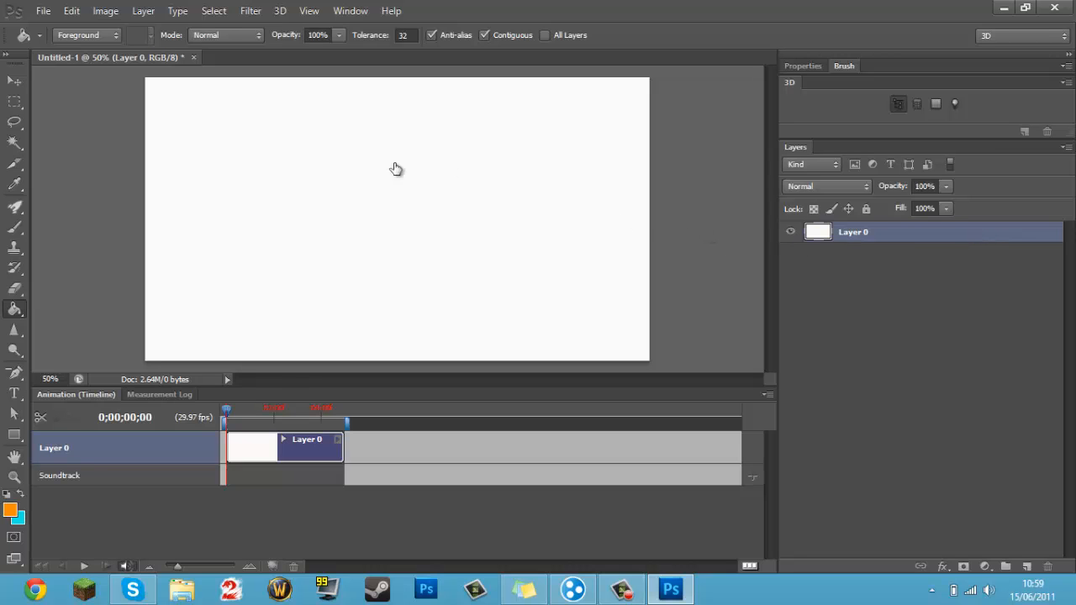
Add a Gradient Overlay to Layer 0 using the orange-to-cyan foreground-to-background preset, and reverse the gradient
{"action": "key", "text": "h"}
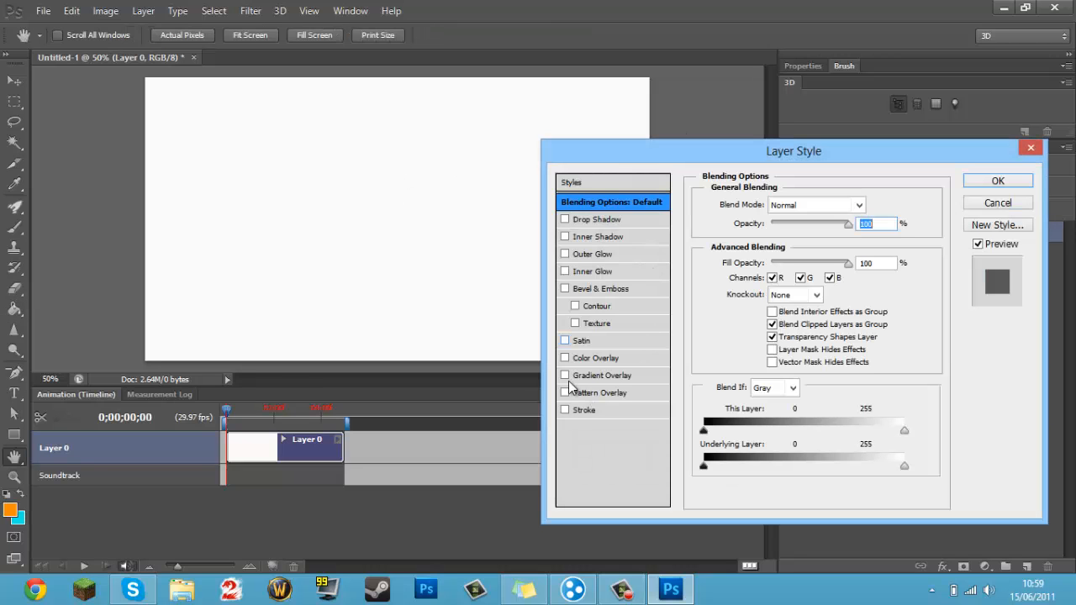
{"action": "left_click", "coordinate": [567, 377]}
{"action": "left_click", "coordinate": [641, 376]}
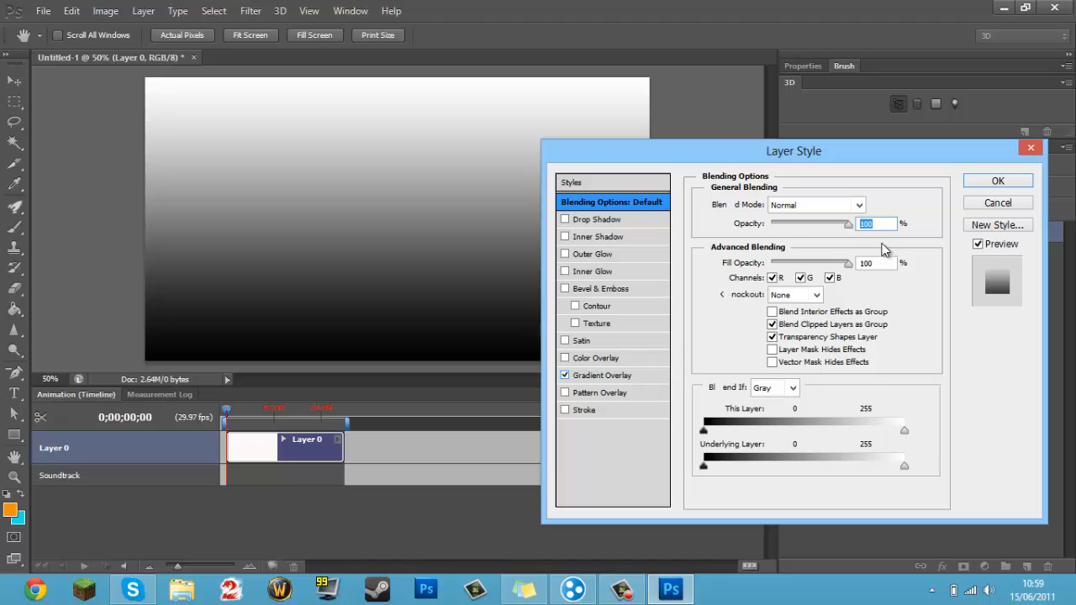
{"action": "left_click", "coordinate": [846, 242]}
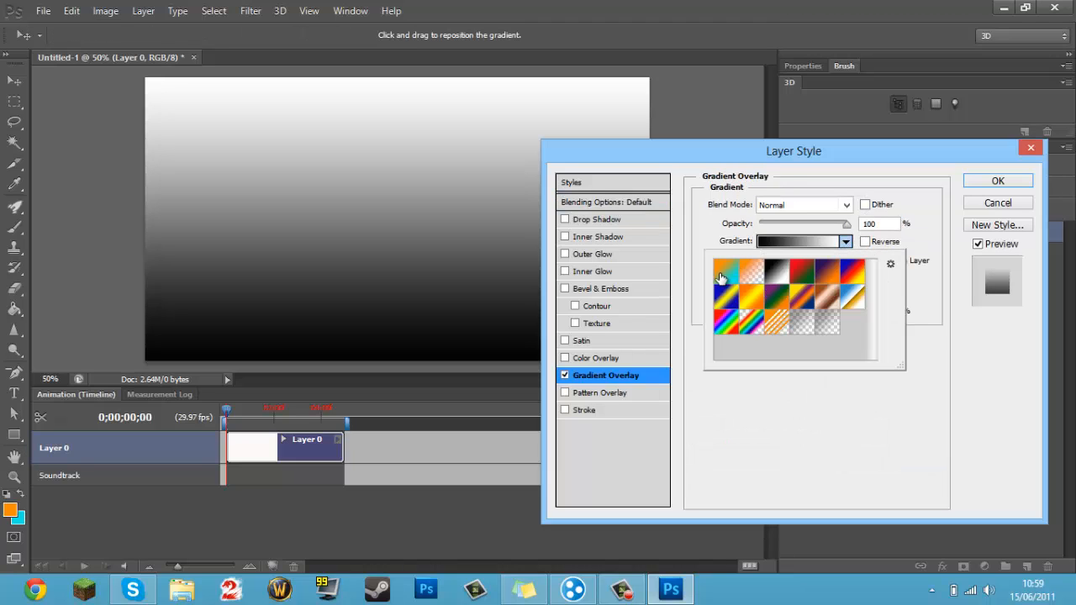
{"action": "left_click", "coordinate": [723, 274]}
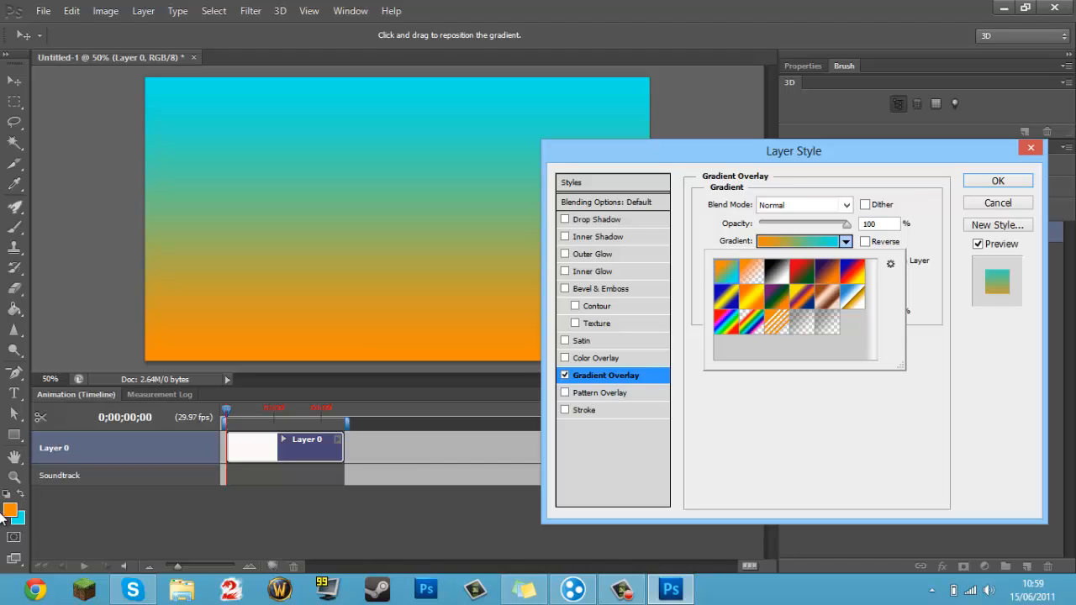
{"action": "left_click", "coordinate": [846, 242]}
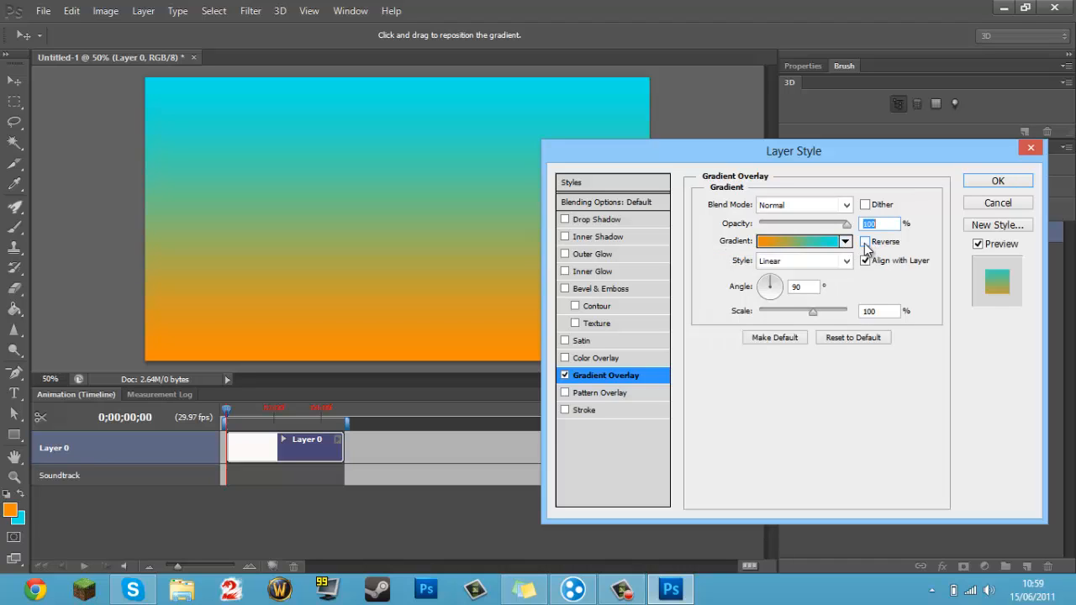
{"action": "left_click", "coordinate": [865, 242]}
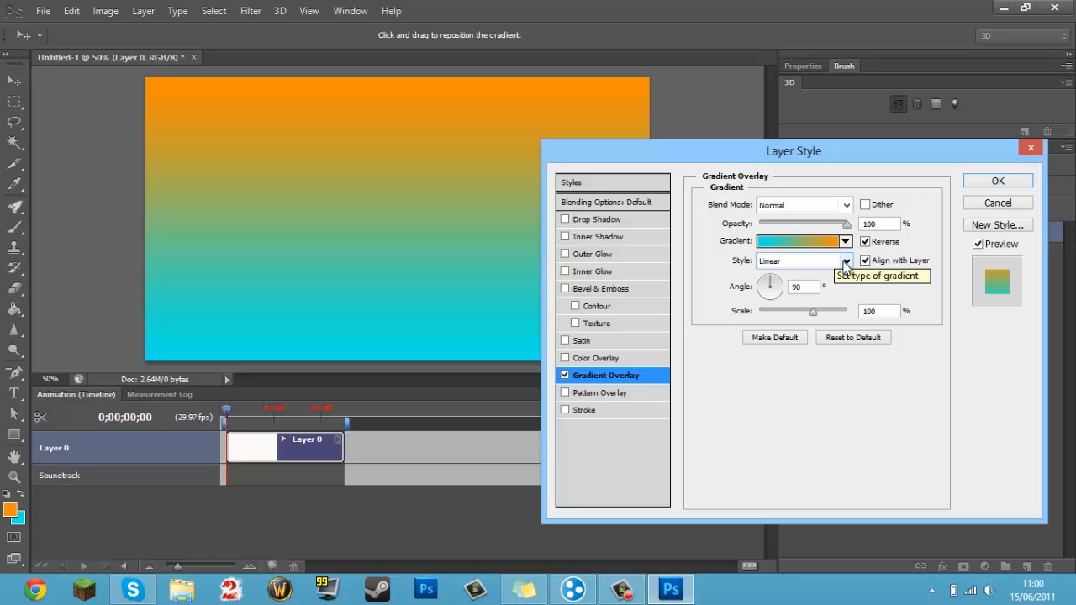
Try the Linear and Radial styles for the overlay gradient, and set its style to Angle
{"action": "left_click", "coordinate": [846, 261]}
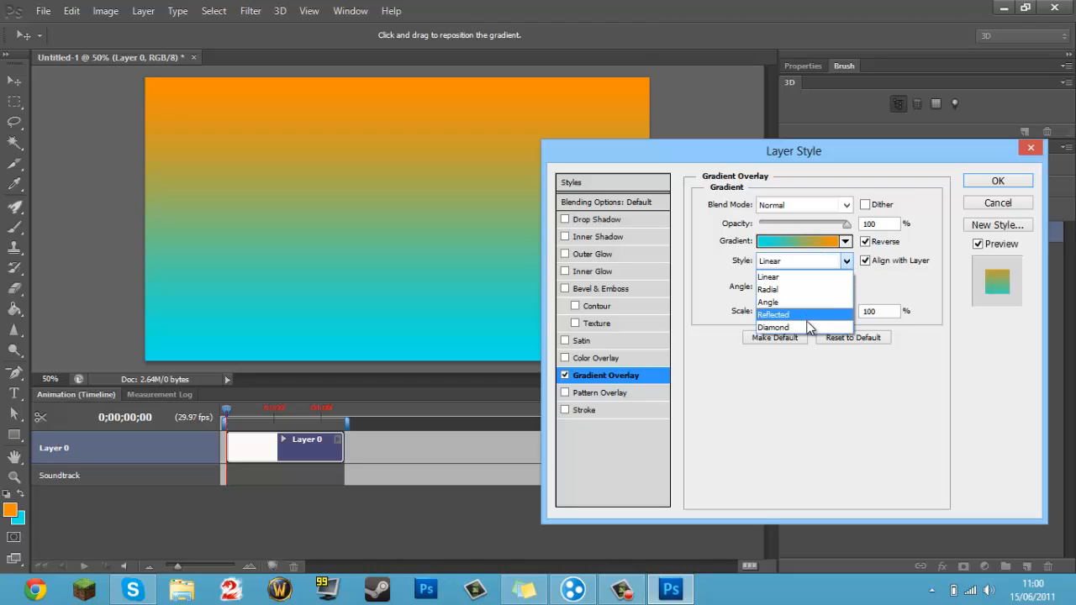
{"action": "left_click", "coordinate": [807, 278]}
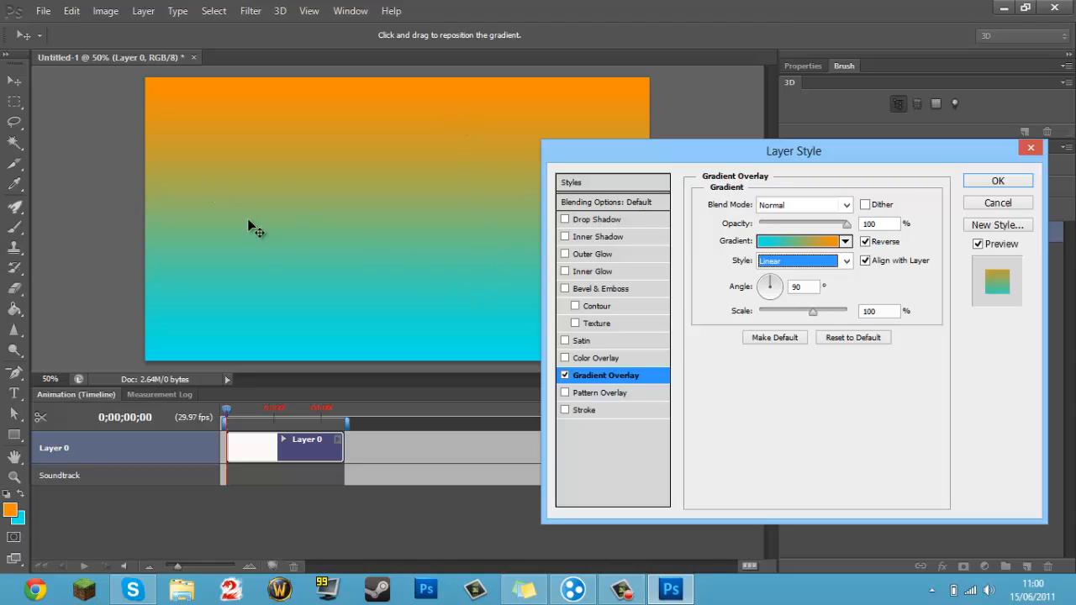
{"action": "left_click", "coordinate": [845, 262]}
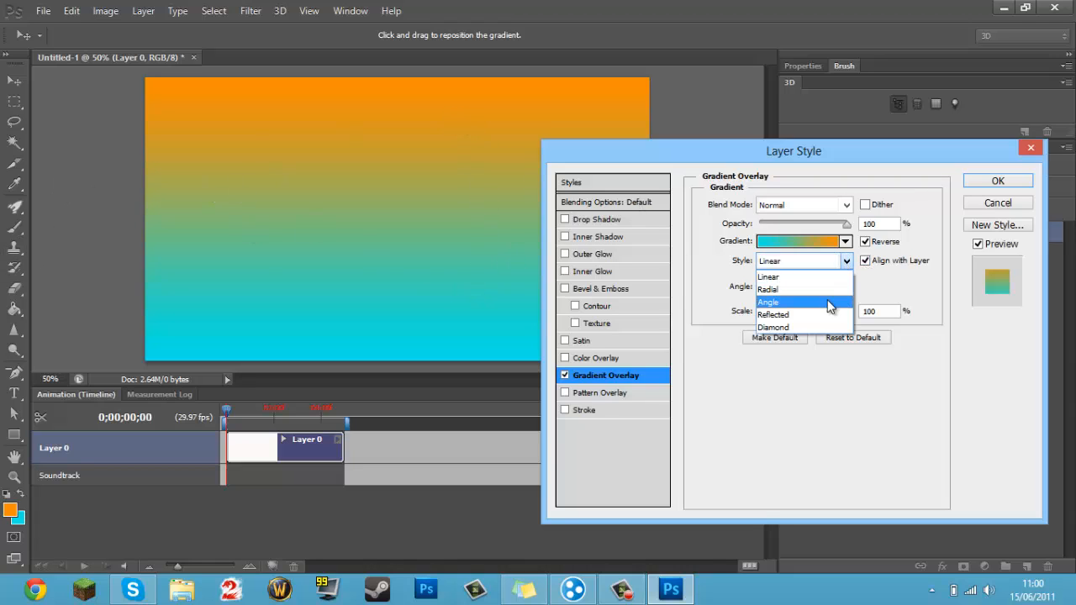
{"action": "left_click", "coordinate": [828, 290]}
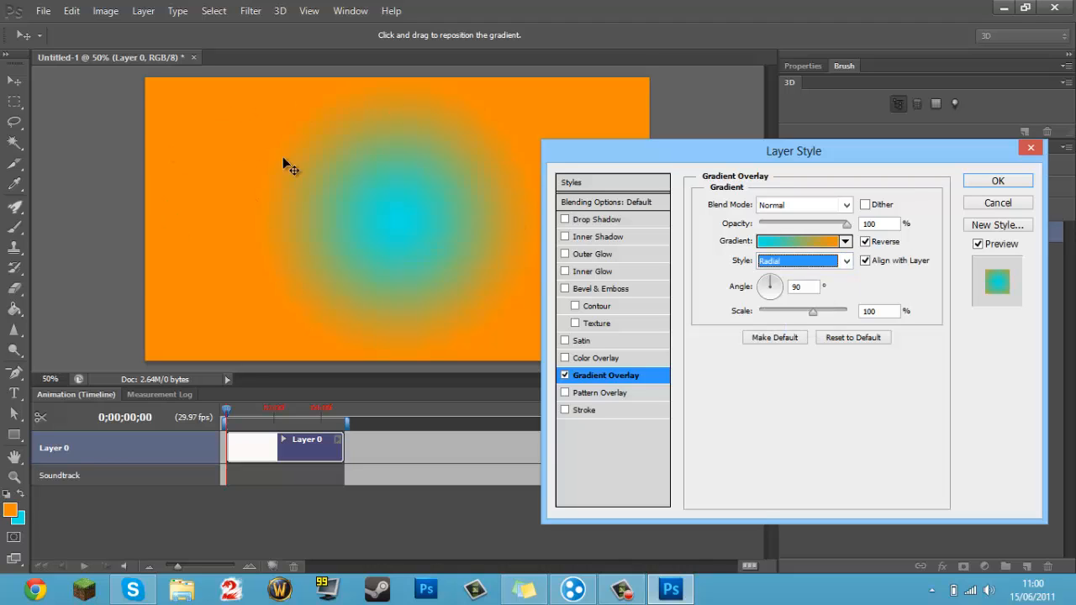
{"action": "left_click", "coordinate": [846, 262]}
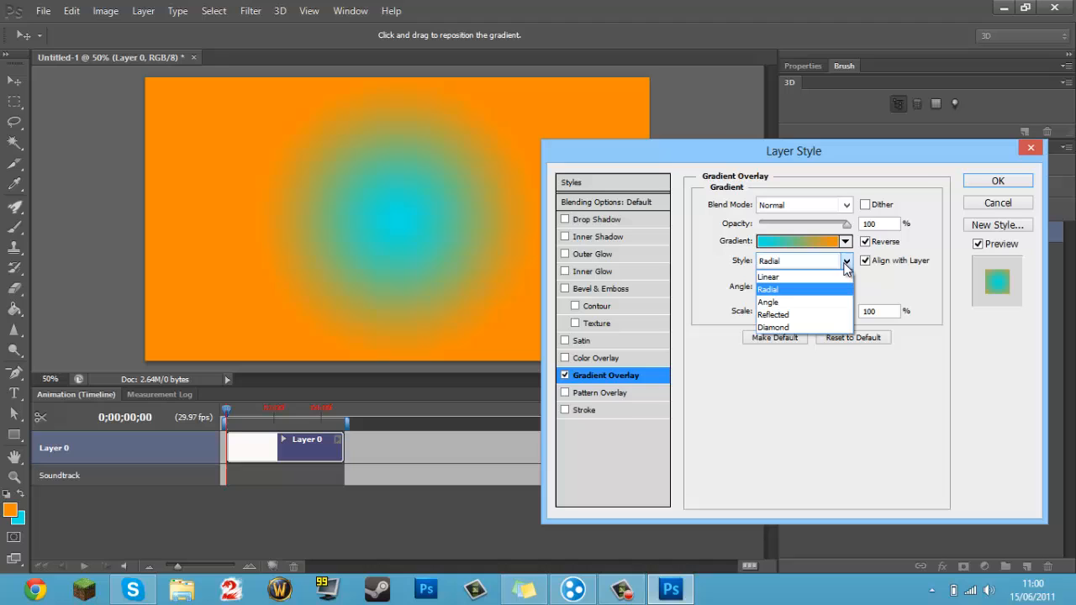
{"action": "left_click", "coordinate": [837, 302]}
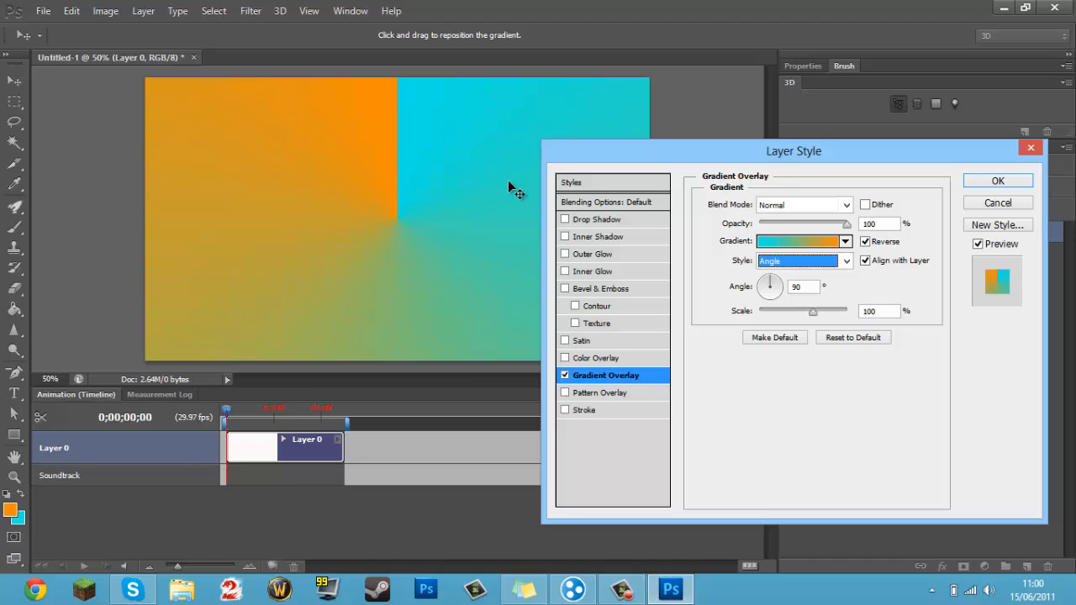
Try the Reflected and Diamond styles for the overlay gradient, and set its style to Linear
{"action": "left_click", "coordinate": [847, 261]}
{"action": "left_click", "coordinate": [773, 313]}
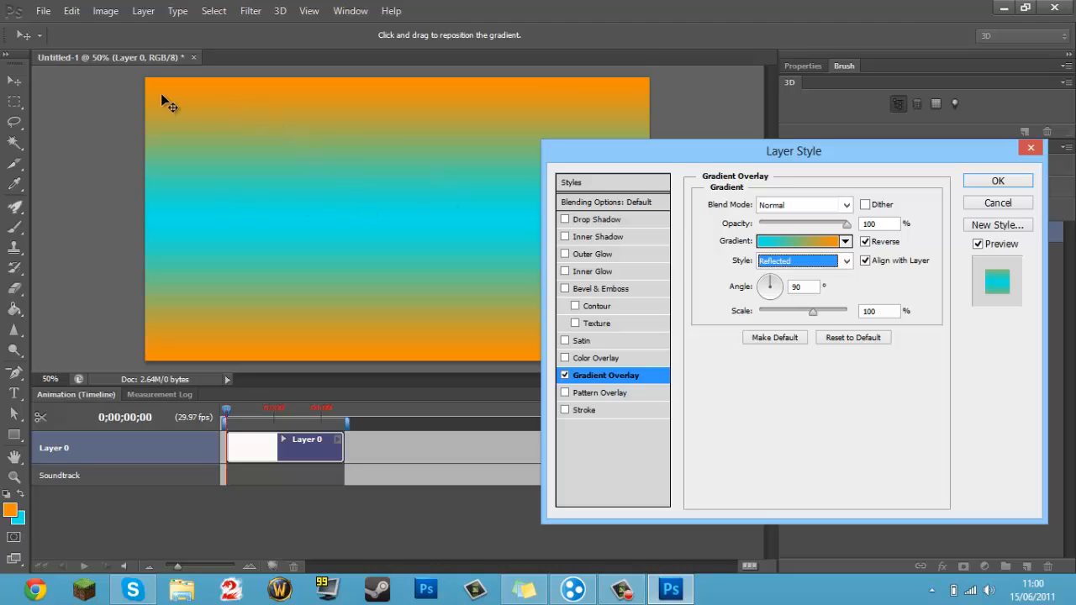
{"action": "left_click", "coordinate": [847, 261]}
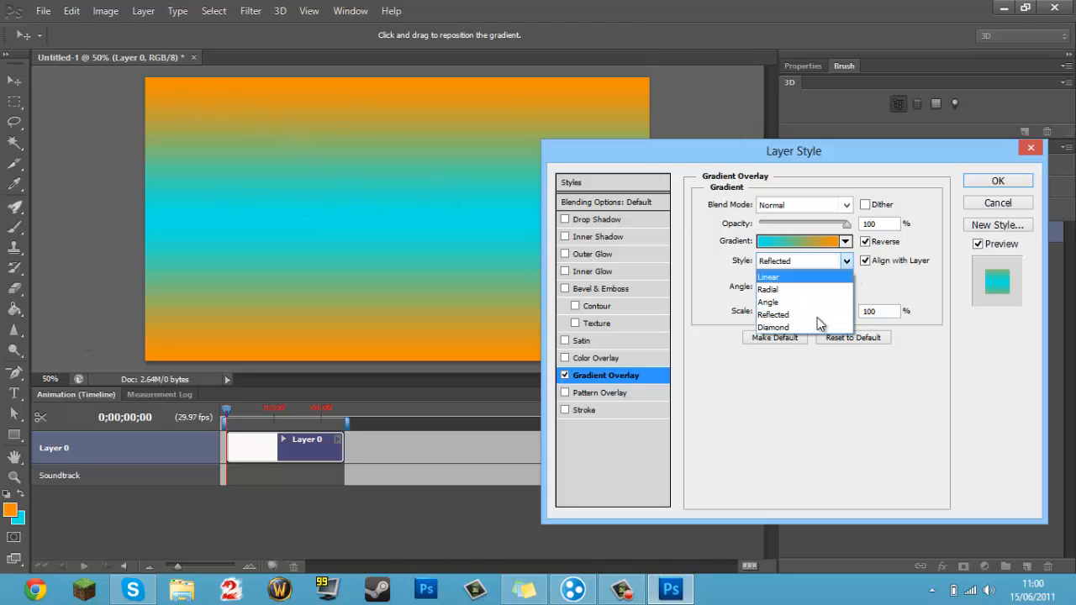
{"action": "left_click", "coordinate": [812, 330]}
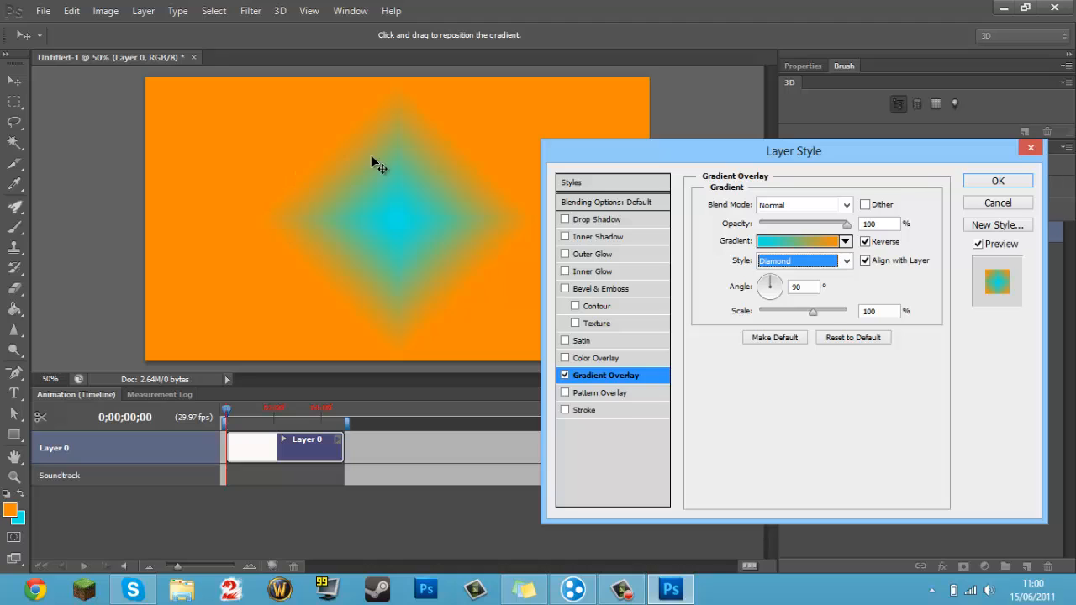
{"action": "left_click", "coordinate": [839, 261]}
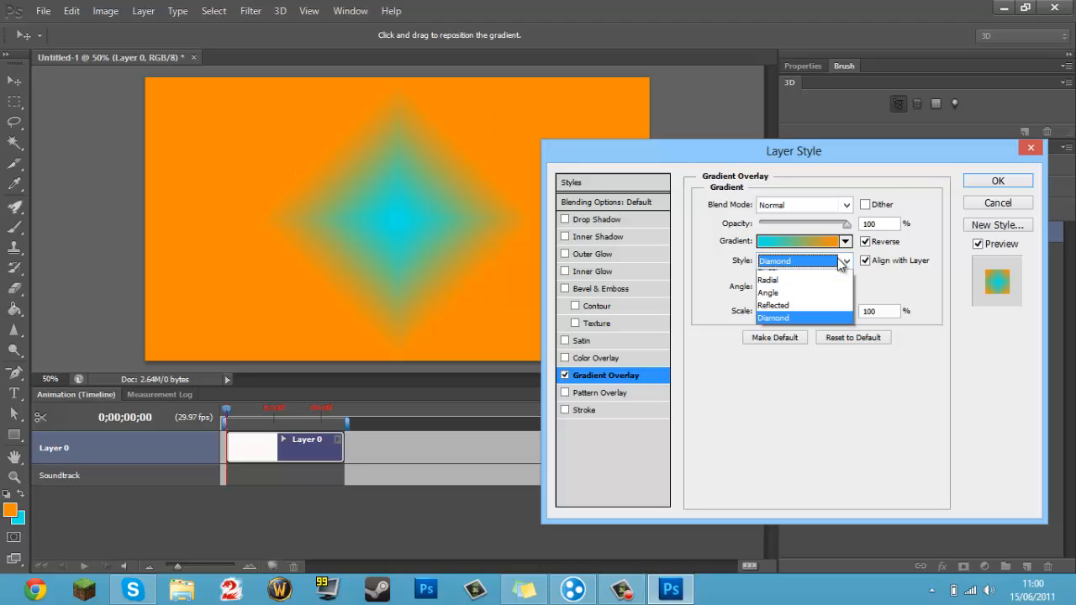
{"action": "left_click", "coordinate": [778, 269]}
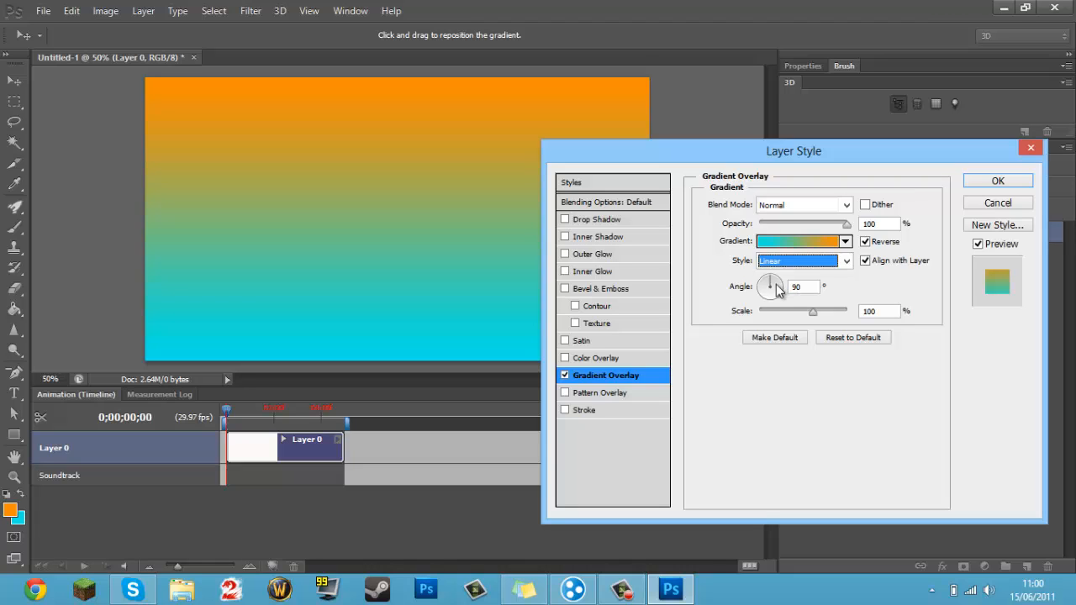
Try several angles for the linear overlay gradient, including -52°, 84° and -51°, and set it to 138°
{"action": "left_click", "coordinate": [776, 294]}
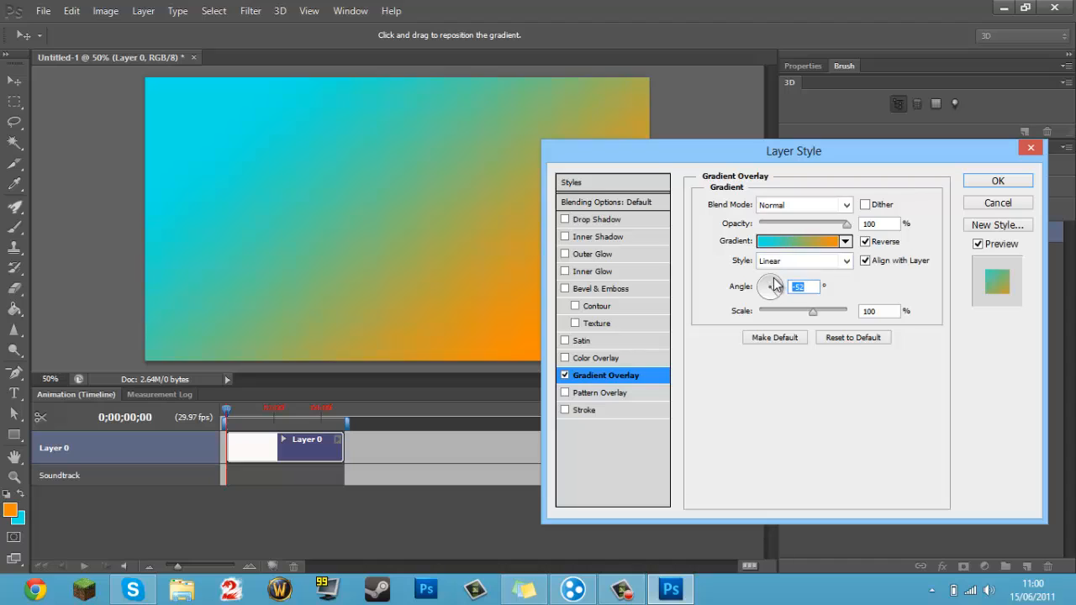
{"action": "left_click", "coordinate": [772, 283]}
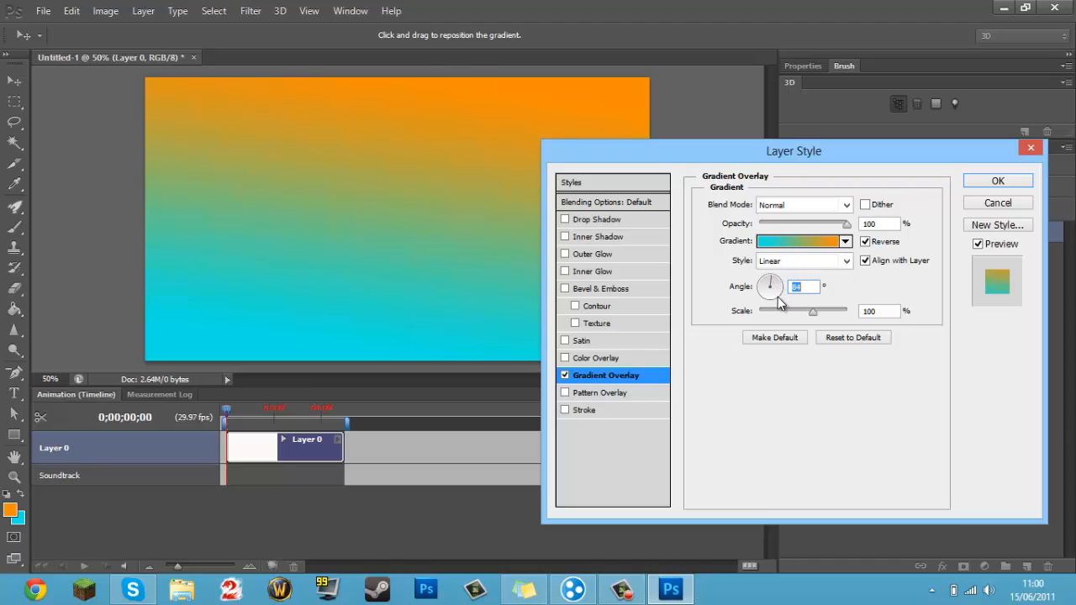
{"action": "left_click", "coordinate": [776, 295]}
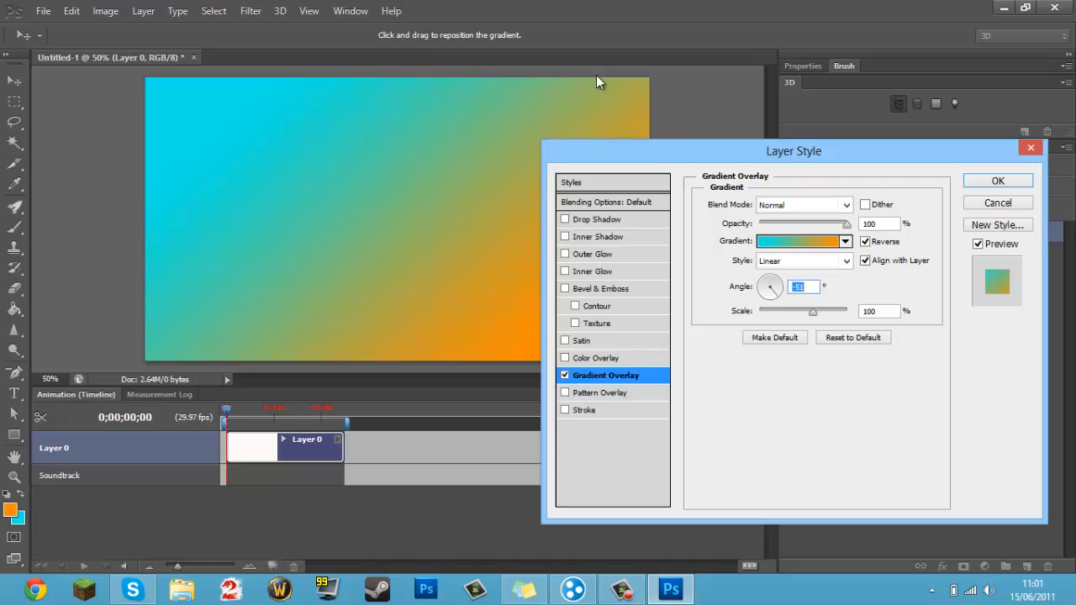
{"action": "left_click", "coordinate": [766, 287]}
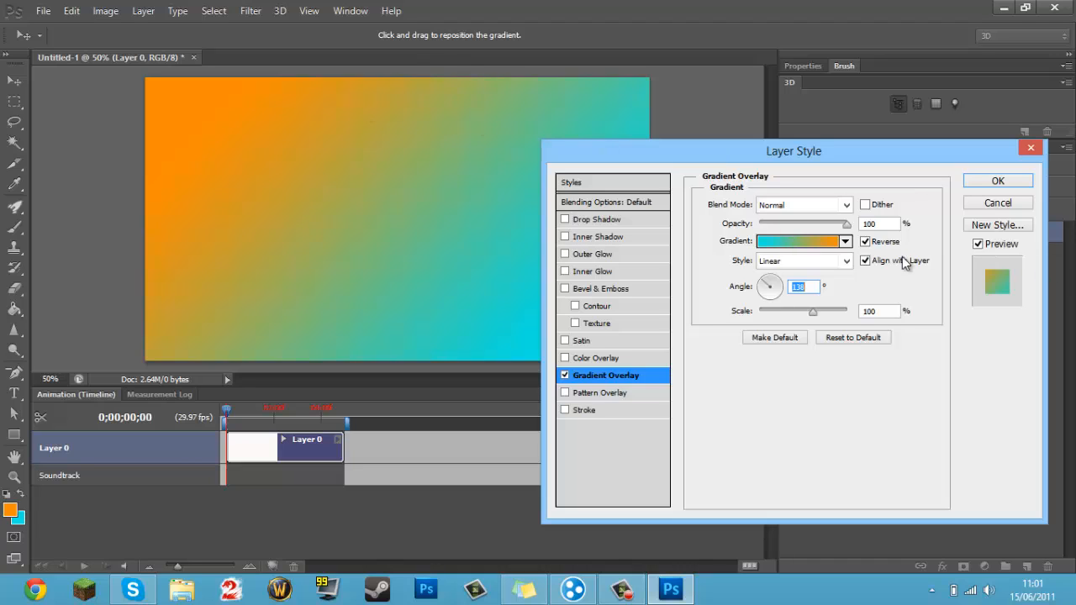
Try the Angle style with the overlay gradient rotated to -142°, and switch the gradient to the Reflected style
{"action": "left_click", "coordinate": [849, 264]}
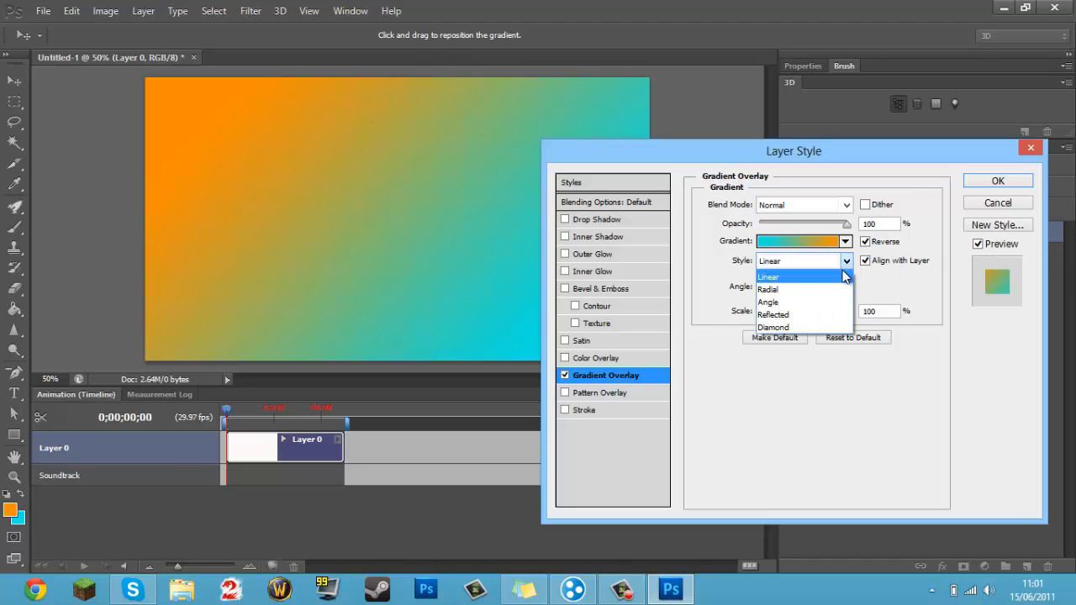
{"action": "left_click", "coordinate": [814, 304]}
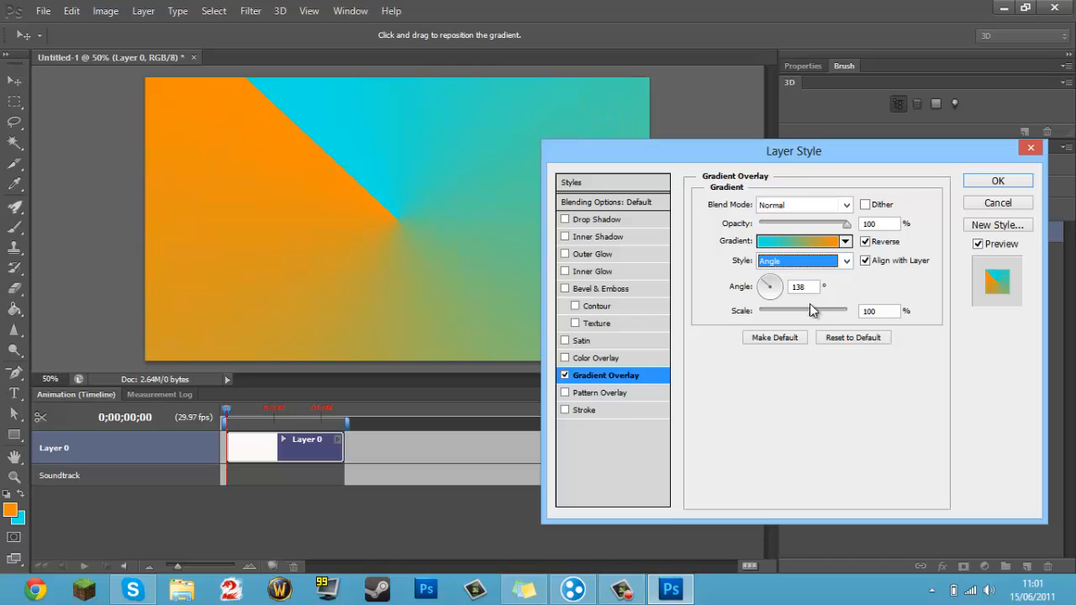
{"action": "left_click", "coordinate": [774, 289]}
{"action": "left_click_drag", "start_coordinate": [776, 290], "coordinate": [751, 296]}
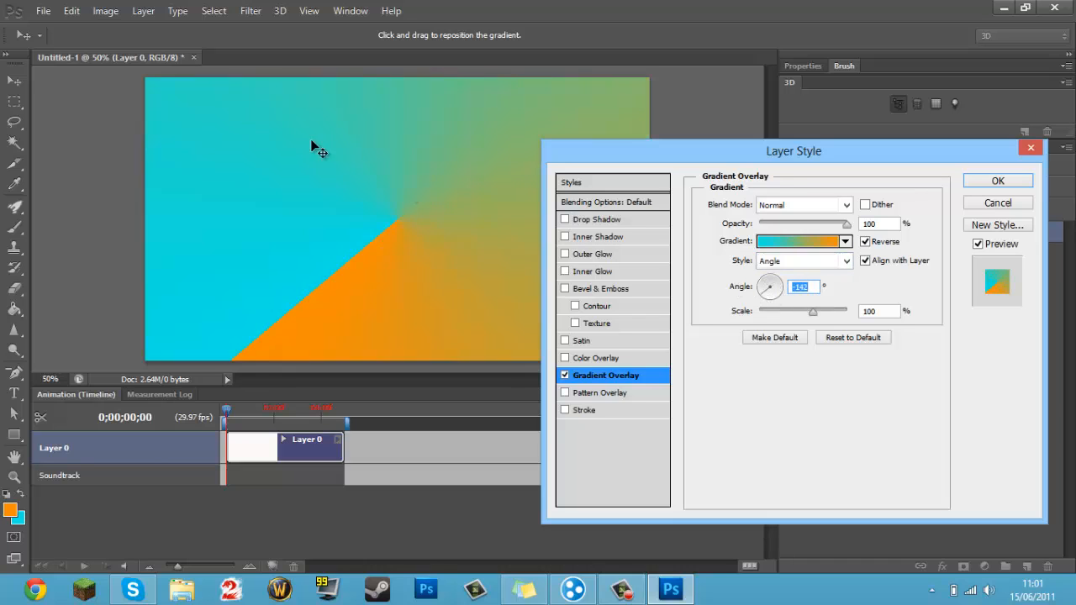
{"action": "left_click", "coordinate": [845, 262]}
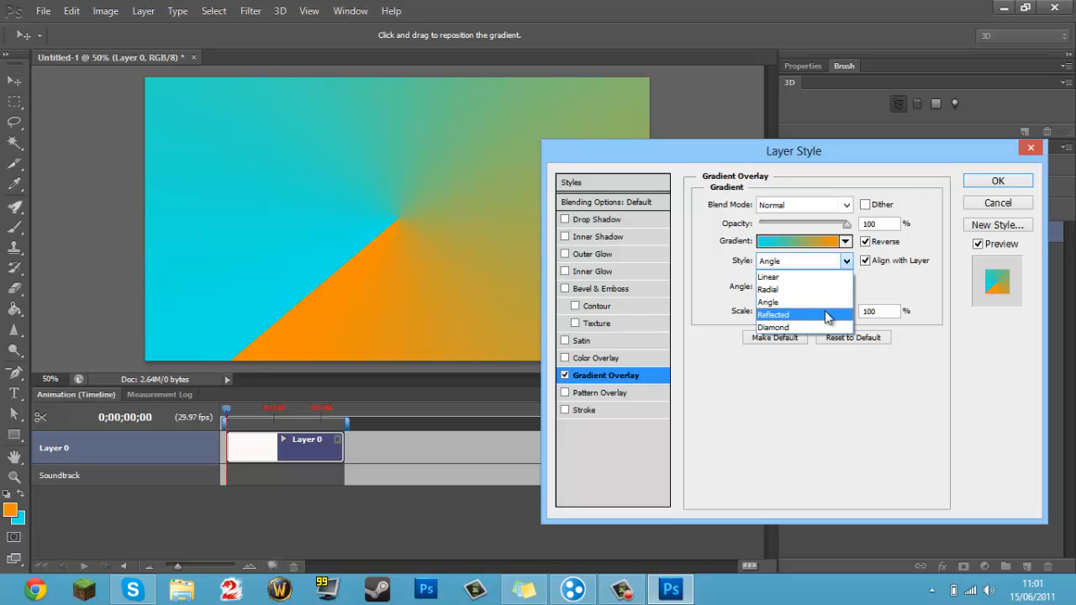
{"action": "left_click", "coordinate": [828, 316]}
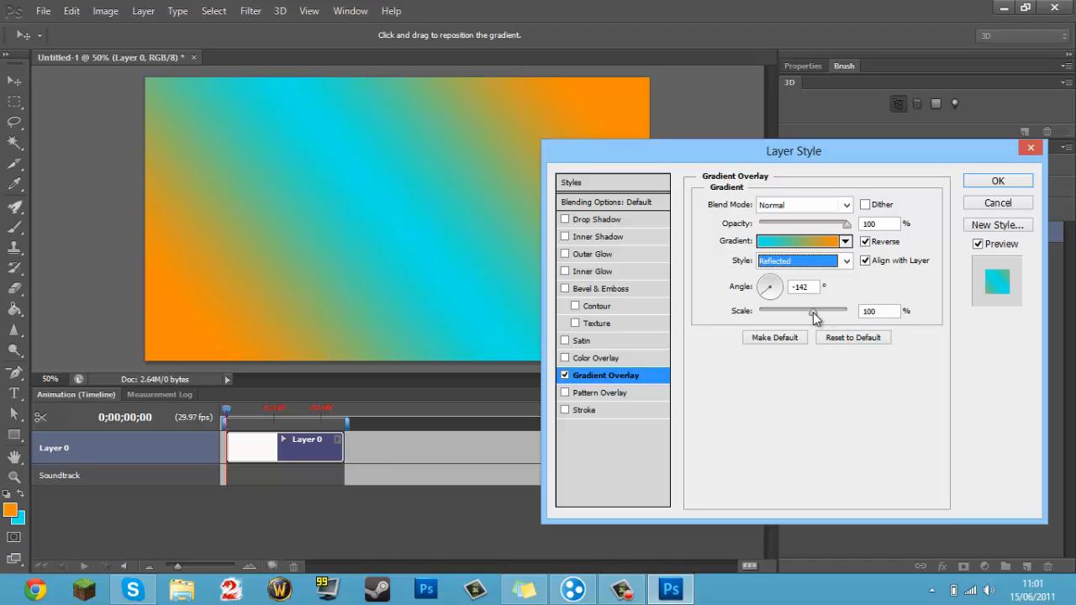
Set the overlay gradient's style to Linear and its angle to -42°
{"action": "left_click", "coordinate": [846, 262]}
{"action": "left_click", "coordinate": [807, 277]}
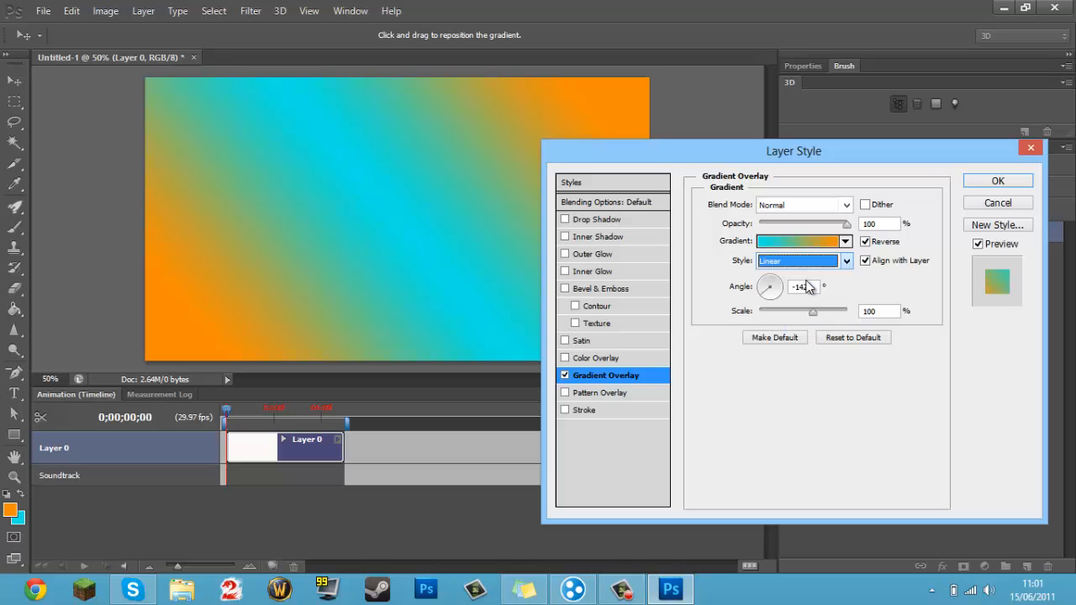
{"action": "left_click", "coordinate": [777, 294]}
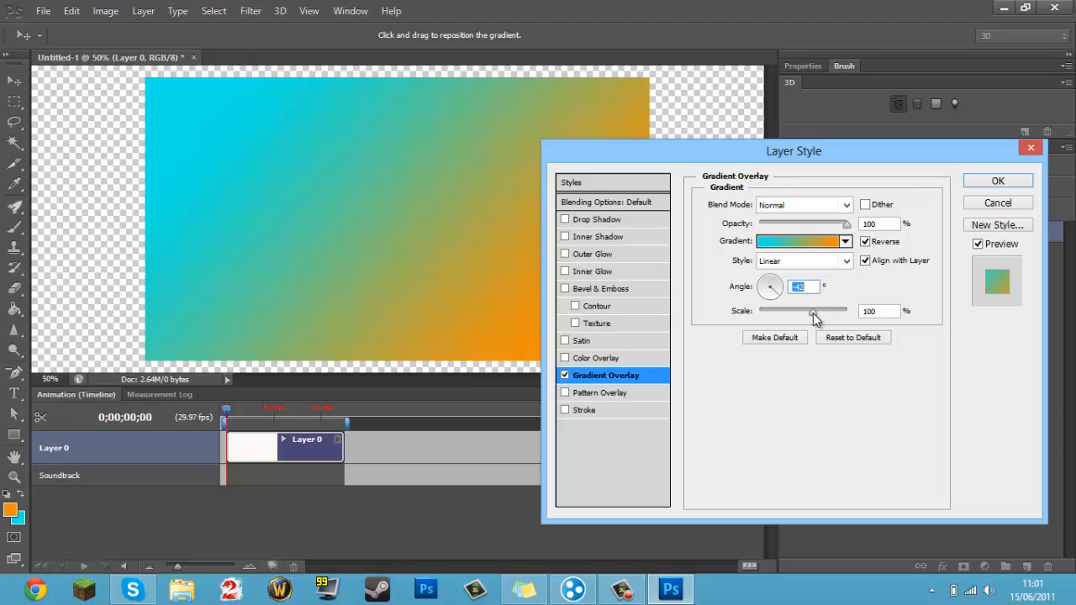
Try scaling the overlay gradient to 10%, 64% and 150%
{"action": "left_click_drag", "start_coordinate": [813, 315], "coordinate": [737, 313]}
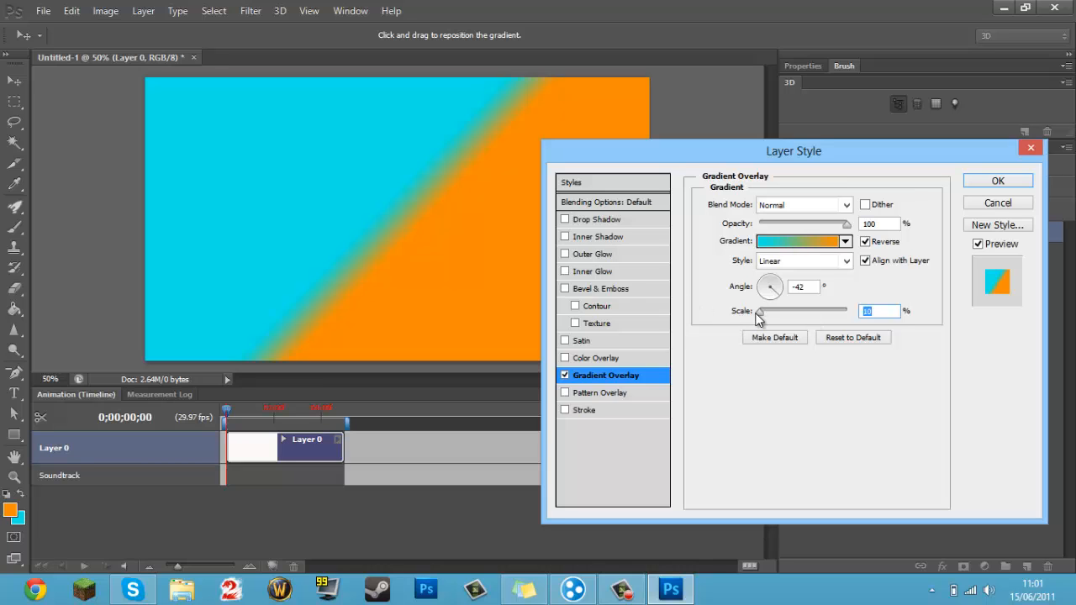
{"action": "left_click_drag", "start_coordinate": [770, 313], "coordinate": [781, 316]}
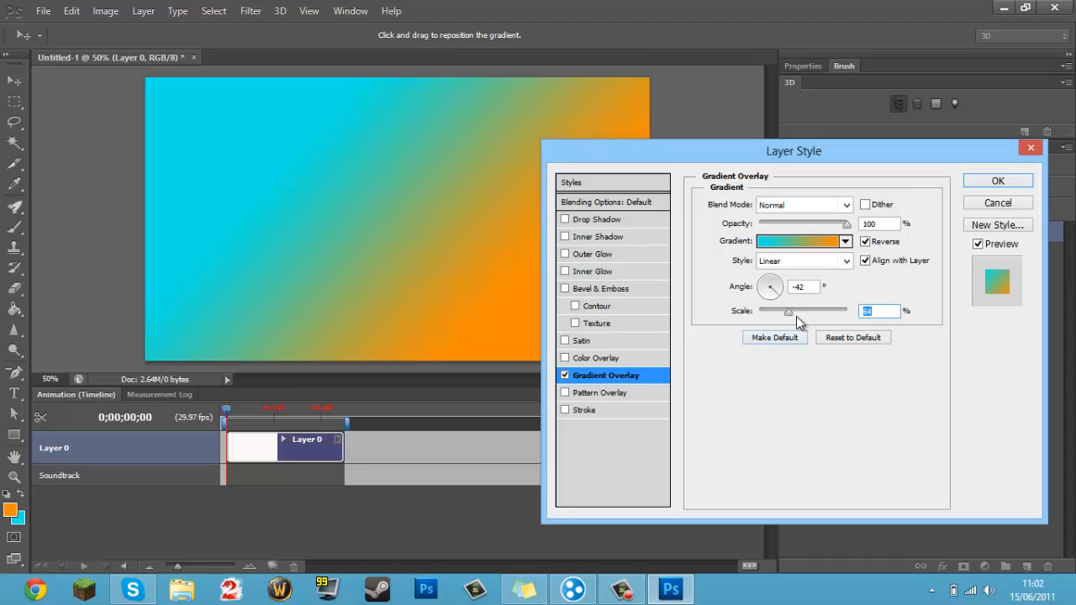
{"action": "left_click_drag", "start_coordinate": [488, 110], "coordinate": [396, 192]}
{"action": "left_click_drag", "start_coordinate": [789, 316], "coordinate": [912, 310]}
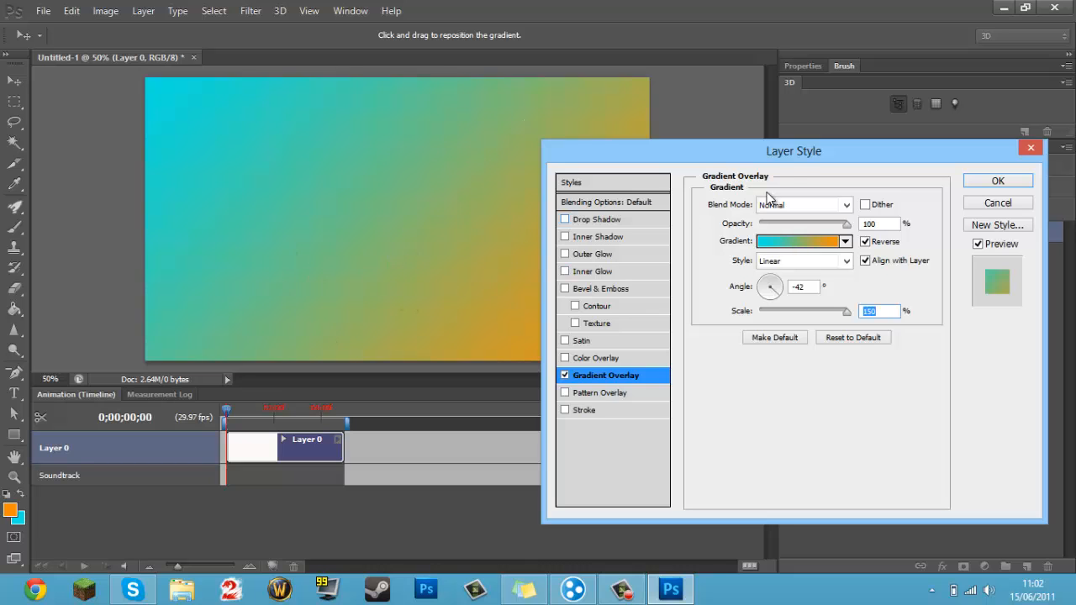
Set the overlay gradient's scale to 10% and apply the layer style to Layer 0
{"action": "left_click_drag", "start_coordinate": [791, 153], "coordinate": [879, 231]}
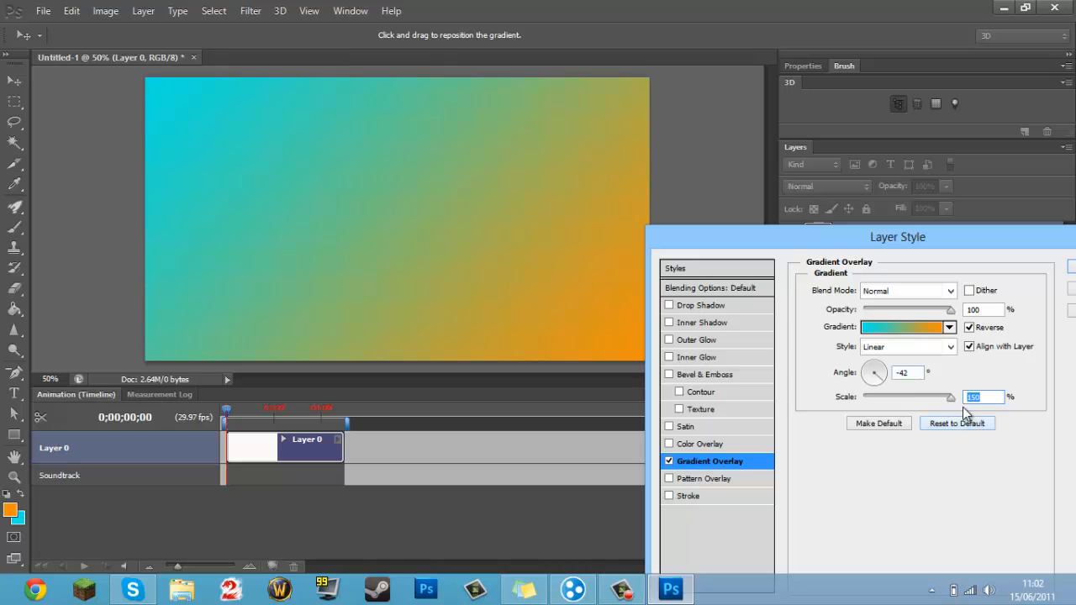
{"action": "left_click_drag", "start_coordinate": [953, 399], "coordinate": [806, 402]}
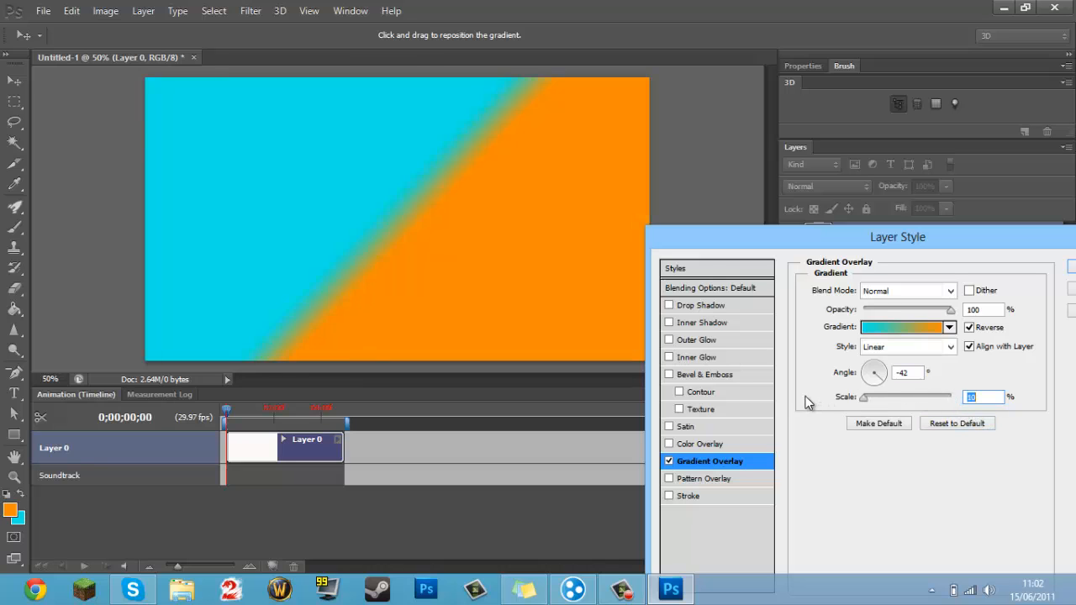
{"action": "left_click_drag", "start_coordinate": [844, 226], "coordinate": [812, 205]}
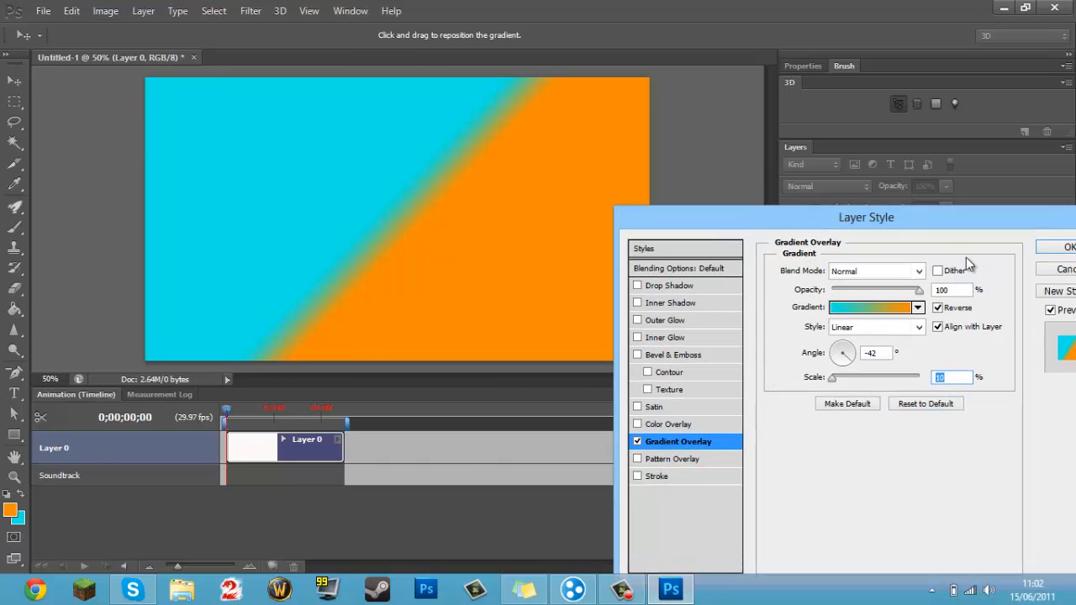
{"action": "left_click_drag", "start_coordinate": [927, 211], "coordinate": [771, 153]}
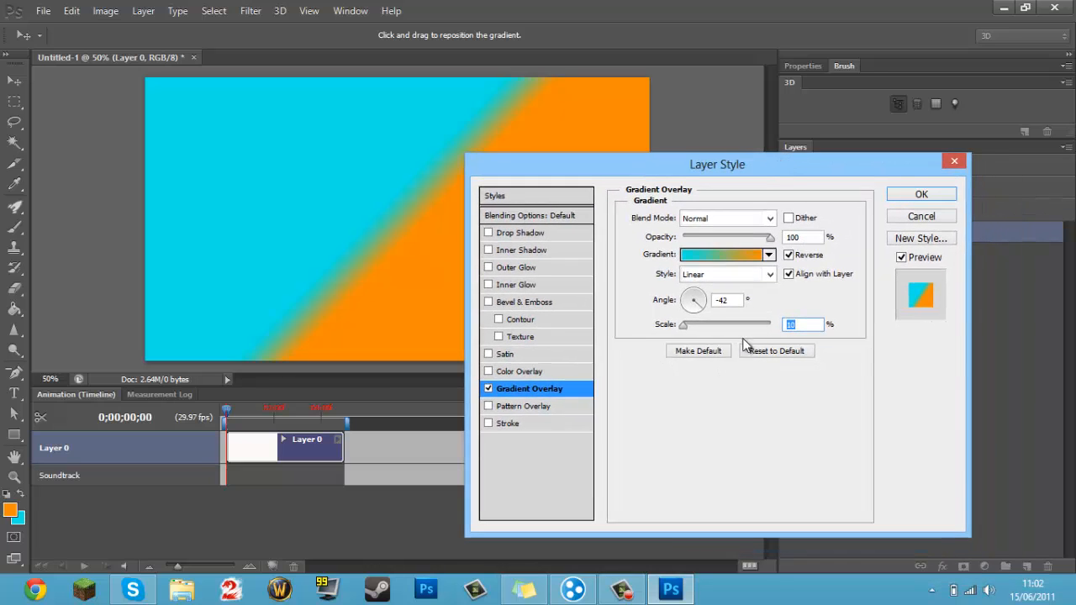
{"action": "left_click", "coordinate": [942, 195]}
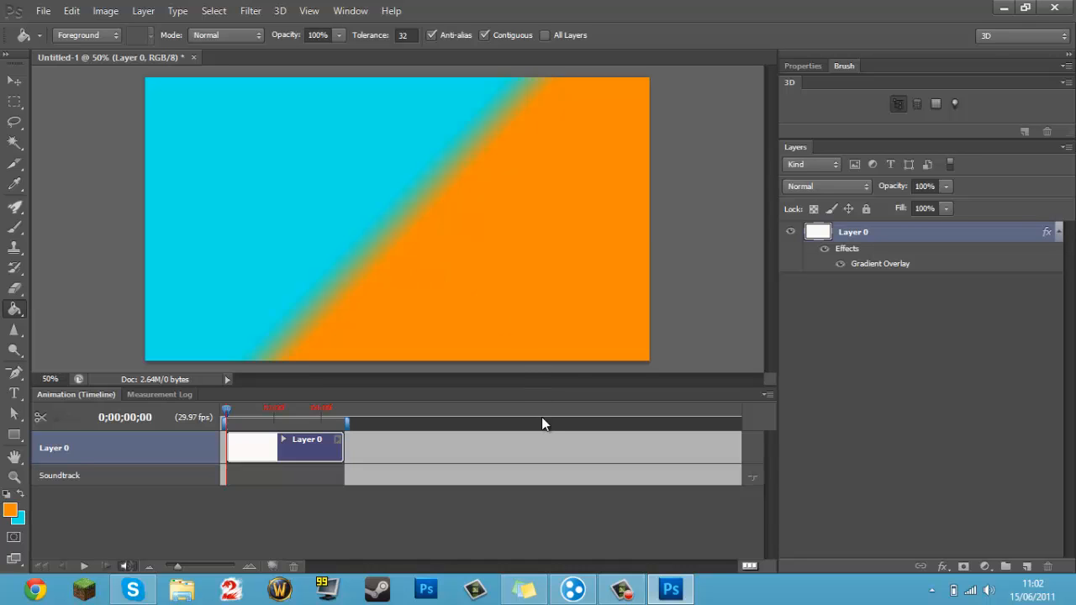
{"action": "mouse_move", "coordinate": [633, 596]}
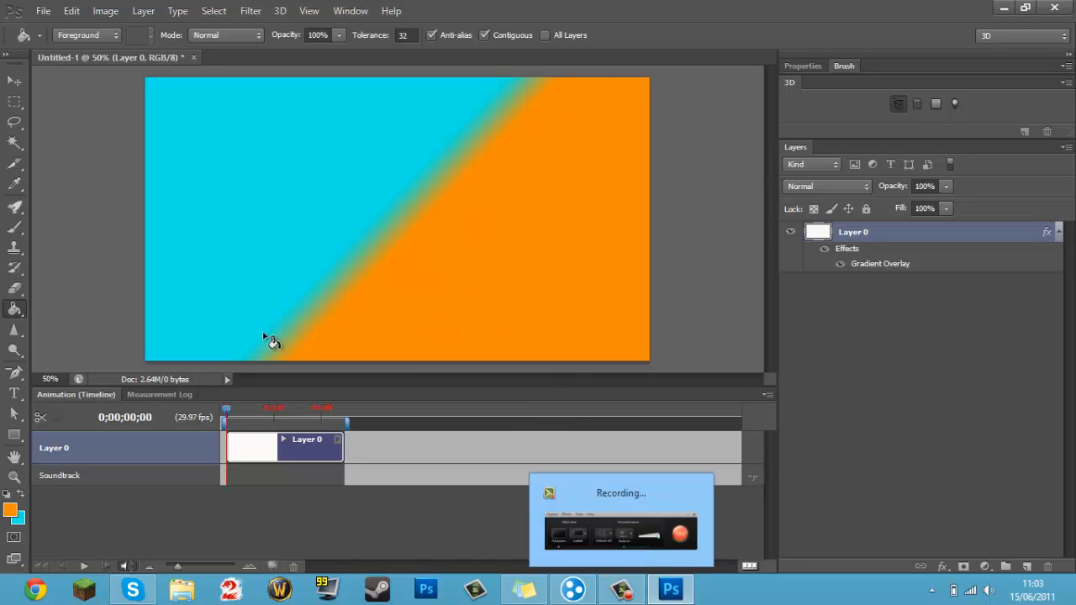